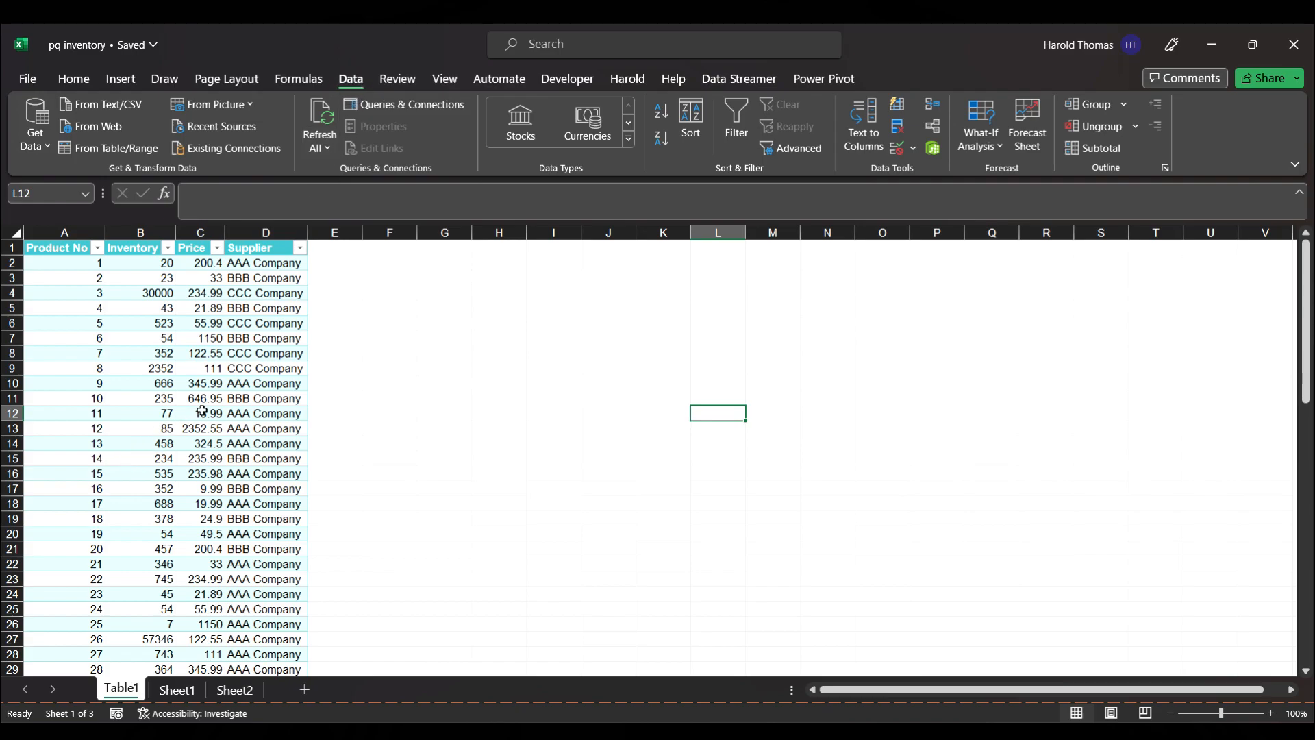
Step: Load the entire product inventory table from the Table1 sheet into the Power Query Editor as a new query
left_click(202, 410)
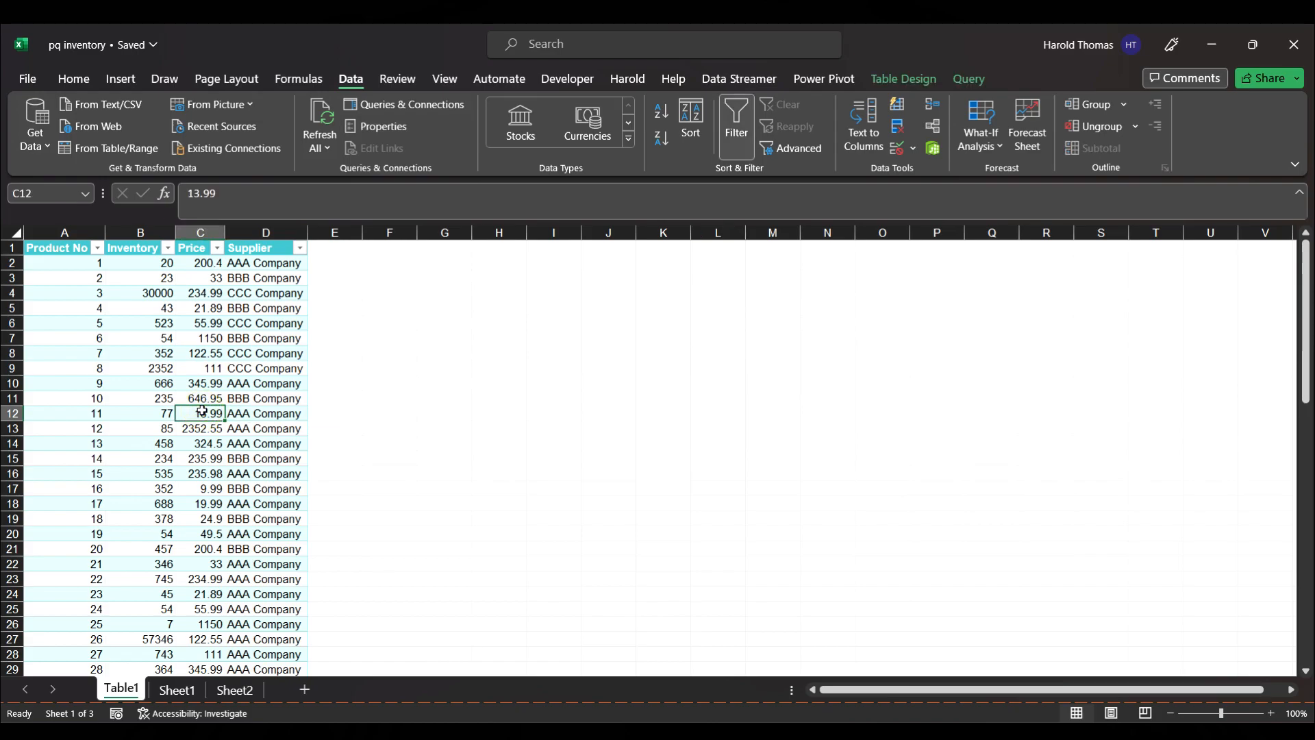
key("ctrl+a")
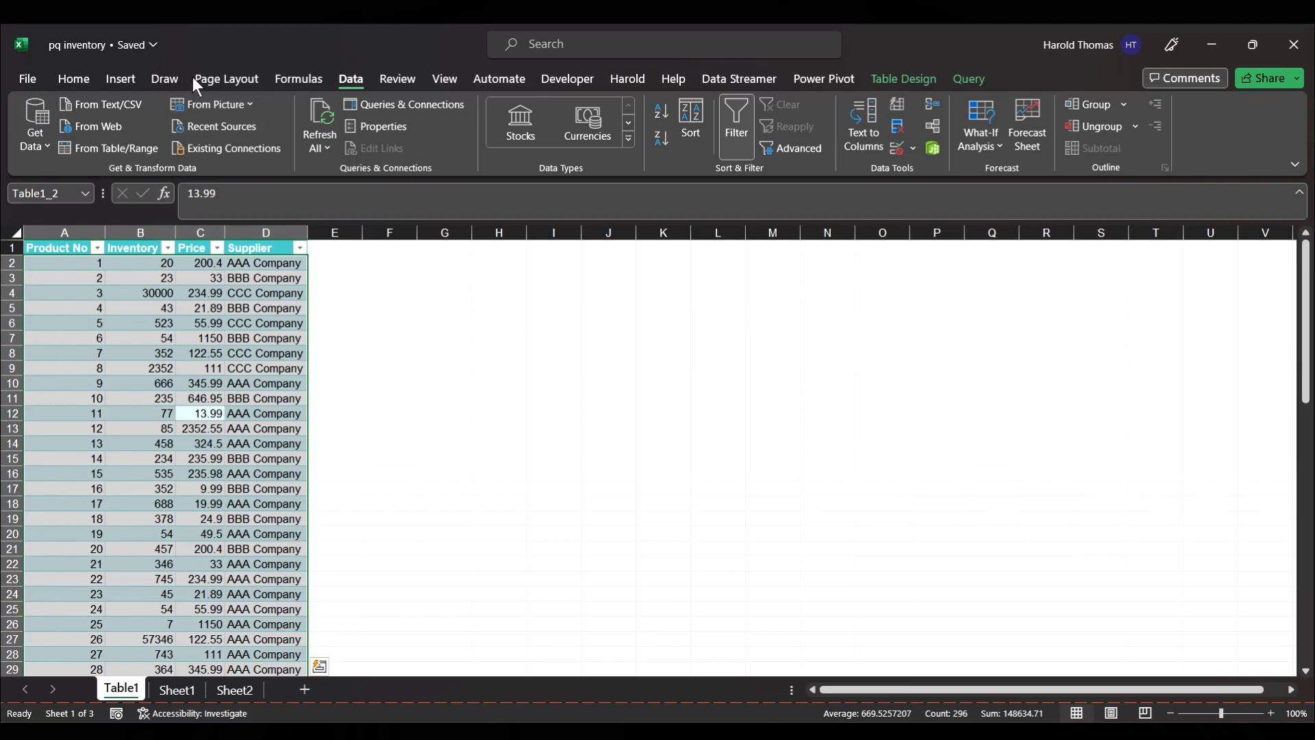
left_click(138, 150)
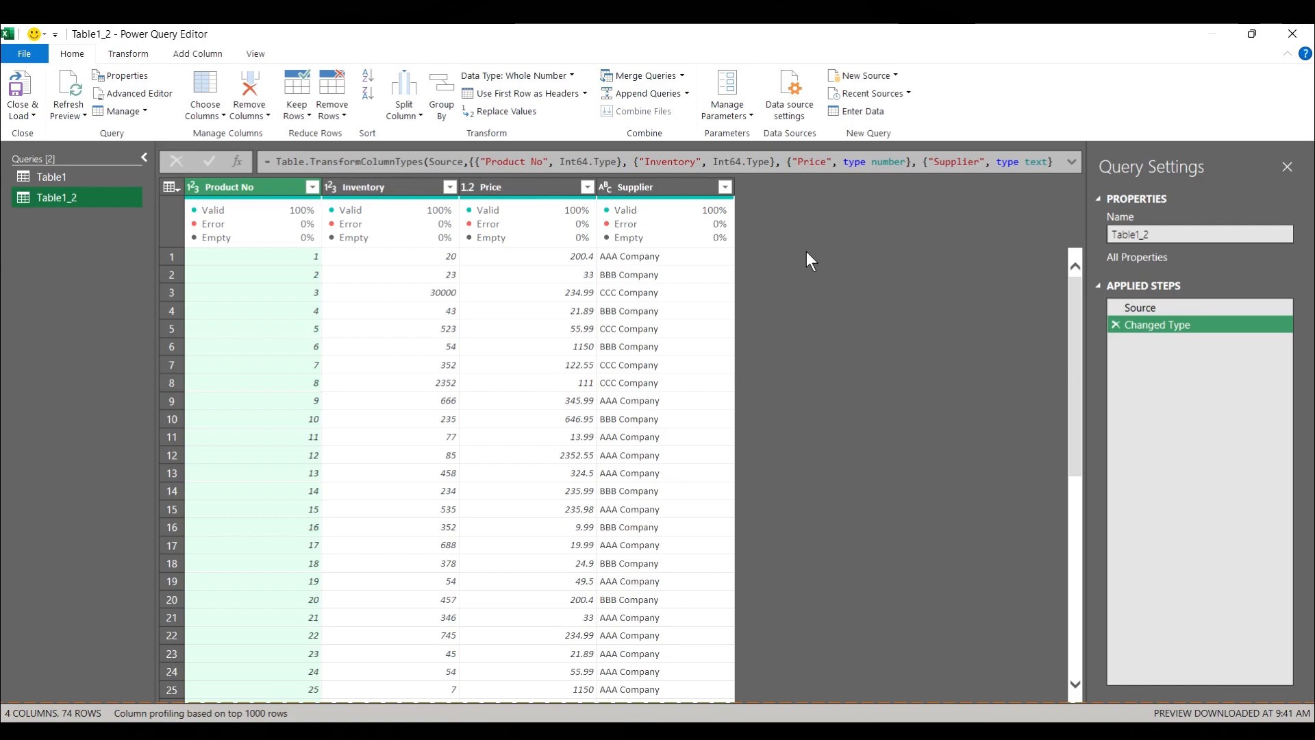
Step: Review the Source and Changed Type applied steps and the properties of the Table1_2 query
left_click(1138, 307)
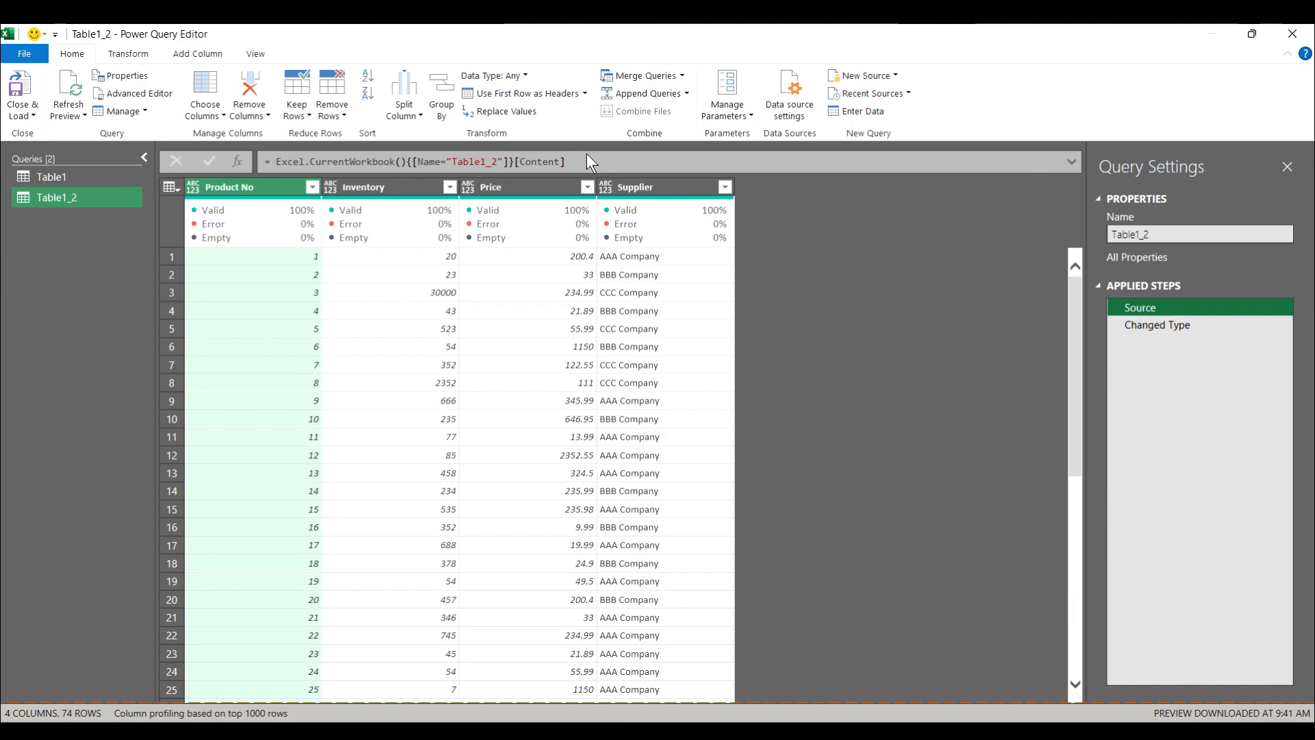
left_click(1140, 321)
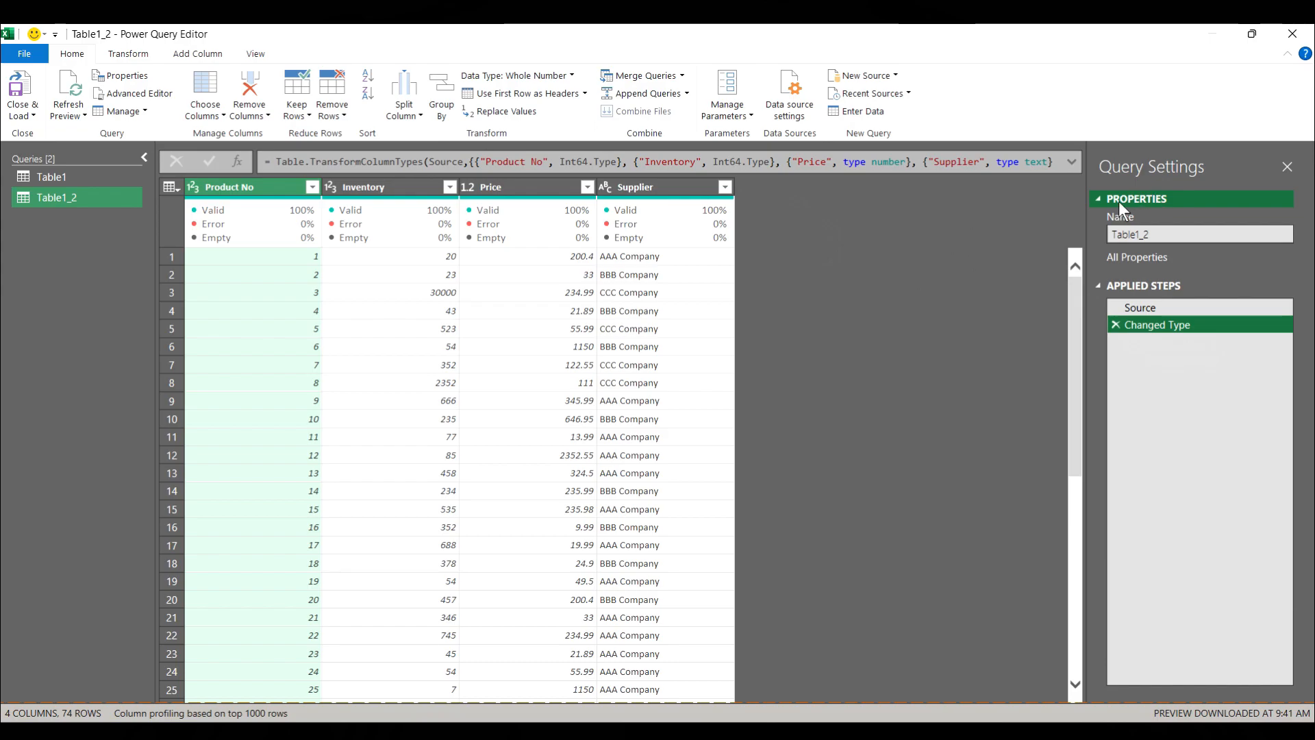
left_click(1098, 198)
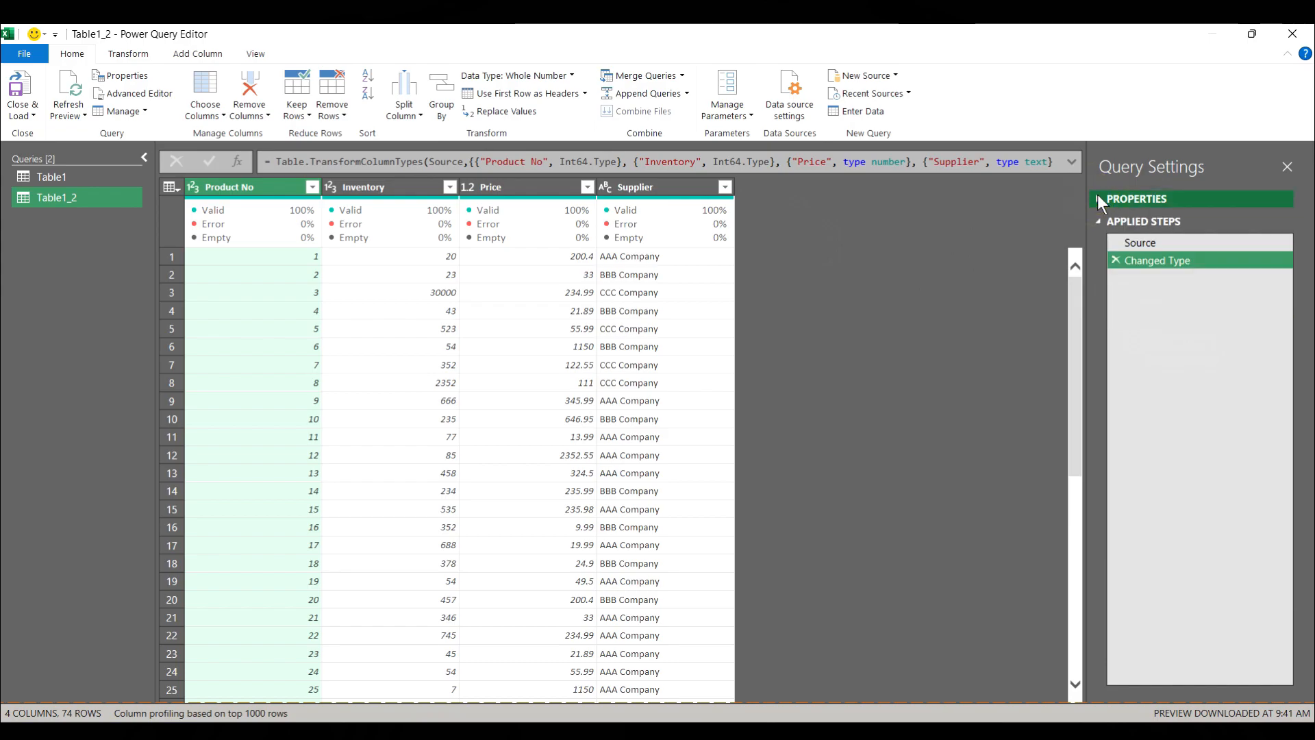
left_click(1098, 198)
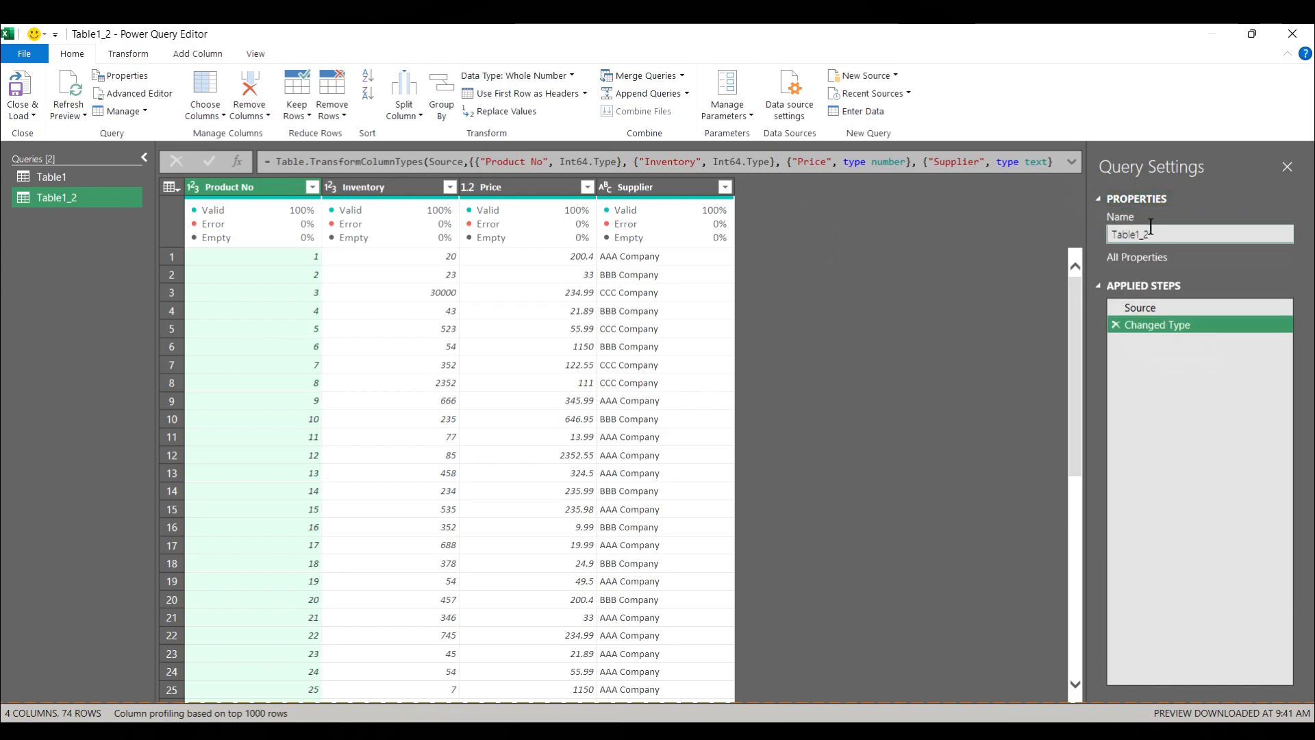
Step: Rename the Table1_2 query as Inventory
double_click(42, 175)
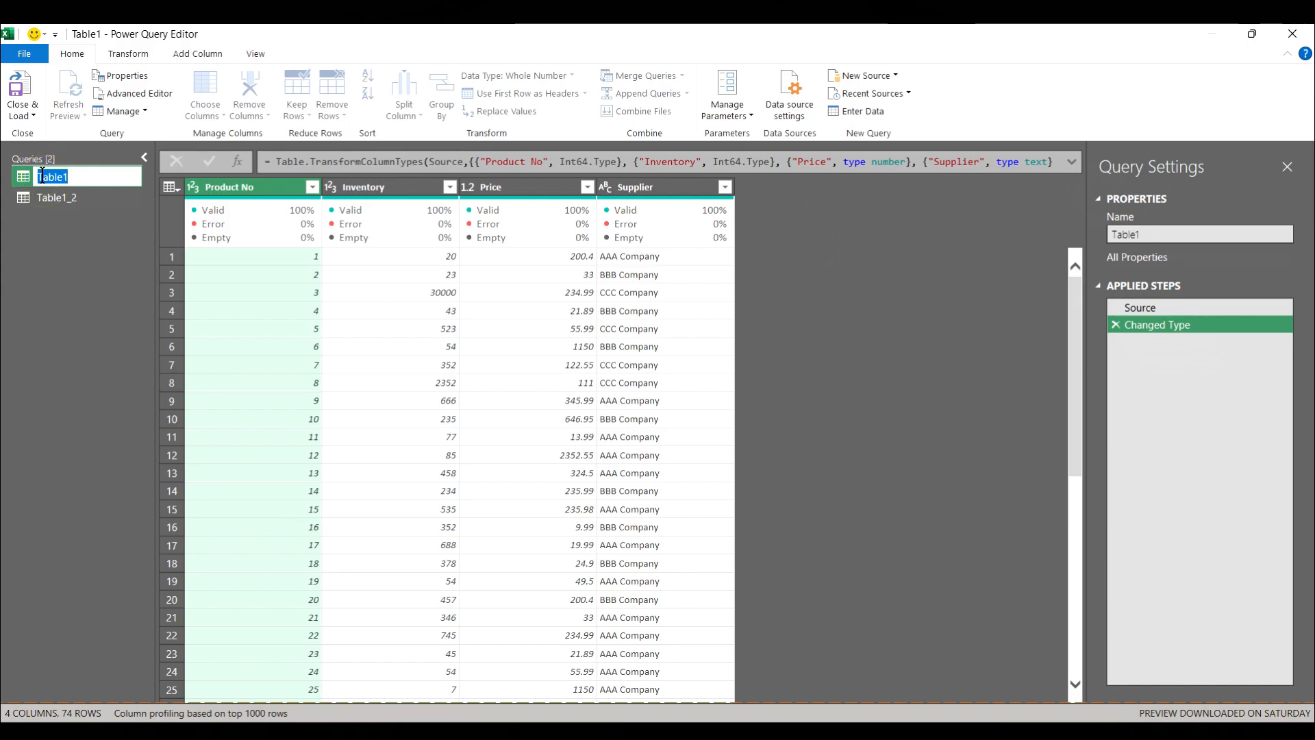
double_click(89, 194)
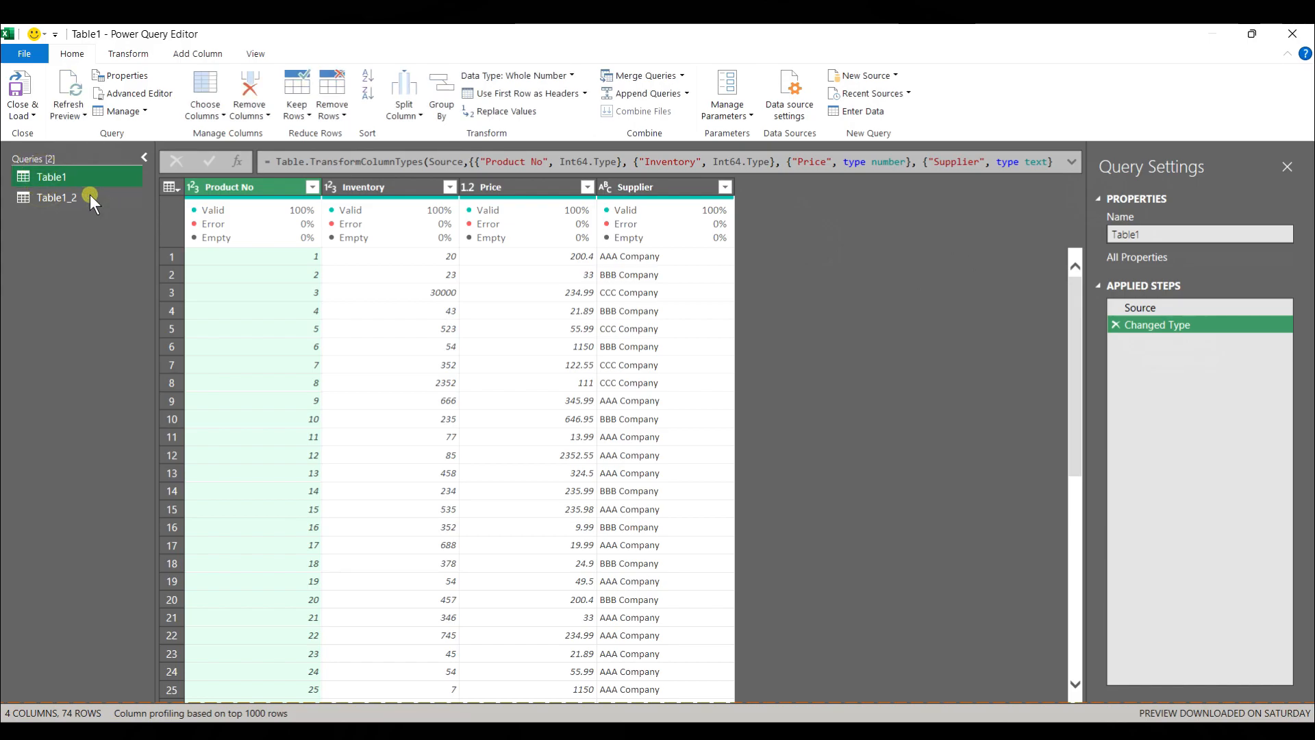
type("Inv")
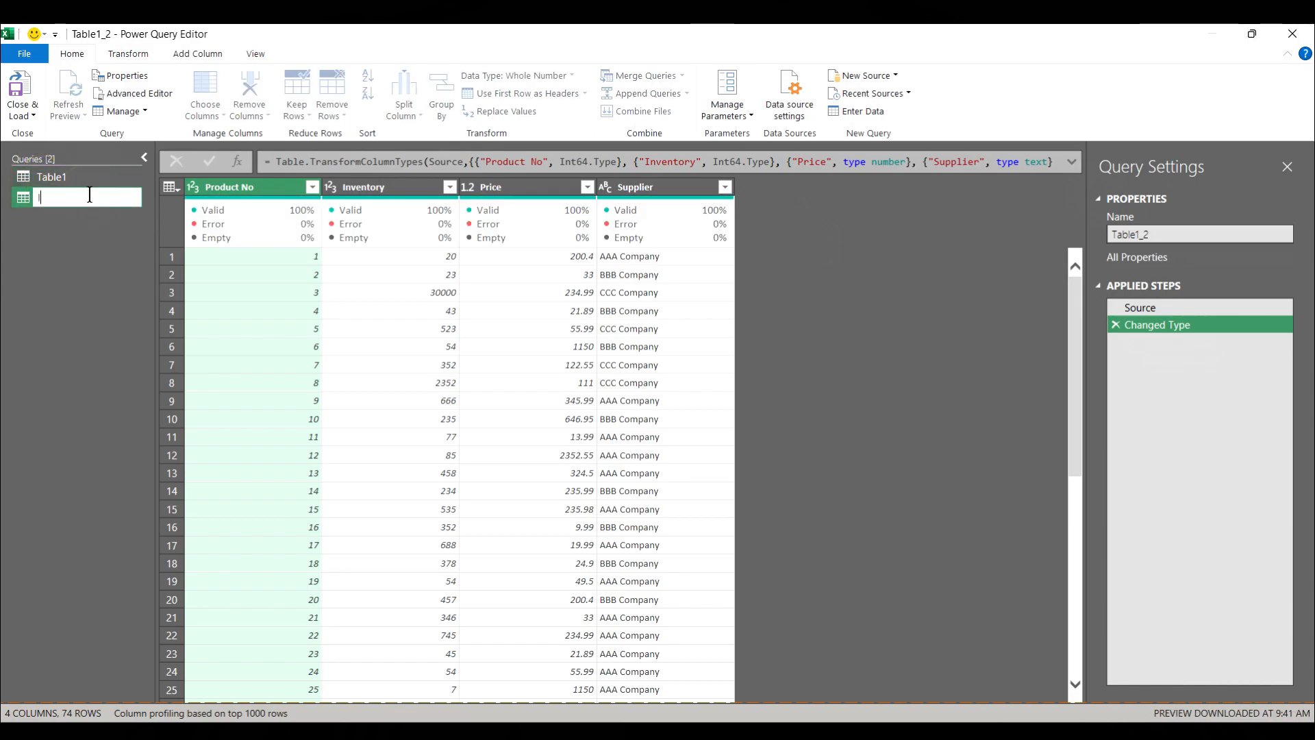
type("entory")
key("Return")
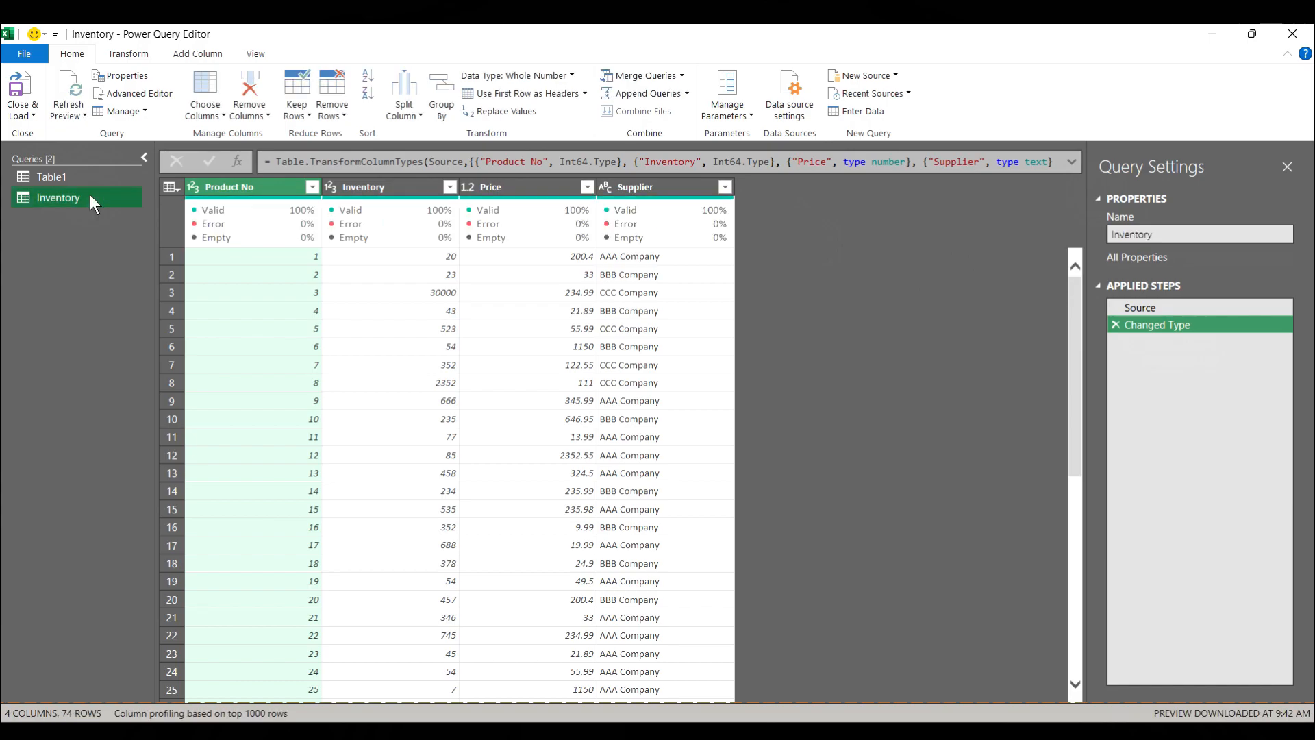
Step: Examine the data type choices and filter options of the Product No column and the column quality figures
left_click(1134, 319)
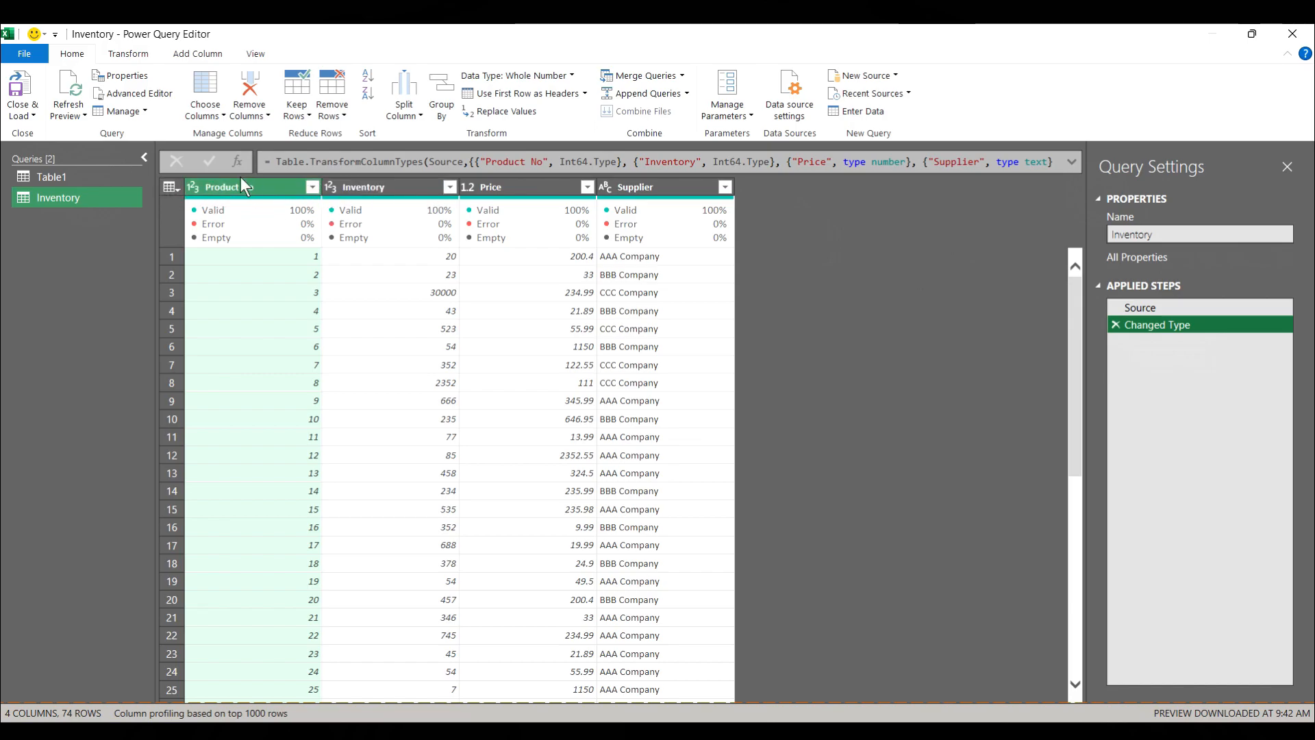
left_click(192, 190)
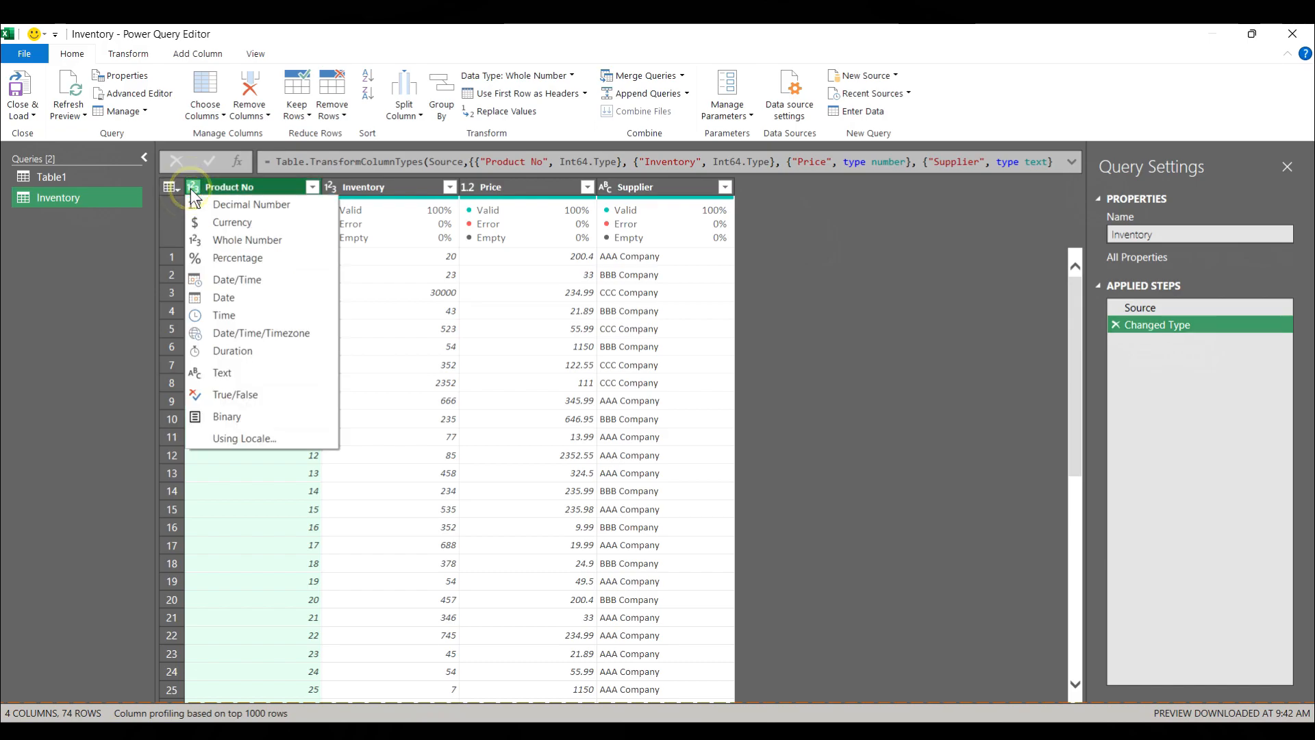
left_click(313, 187)
left_click(313, 188)
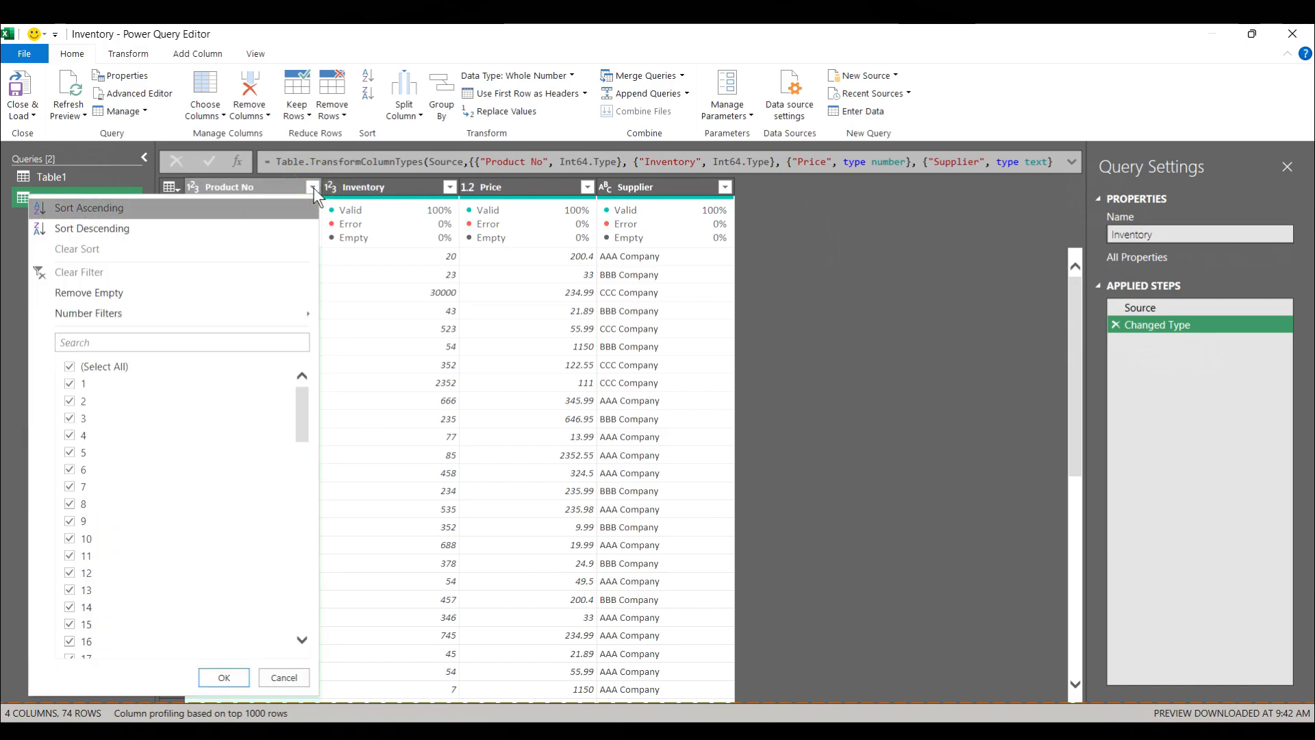
left_click(282, 678)
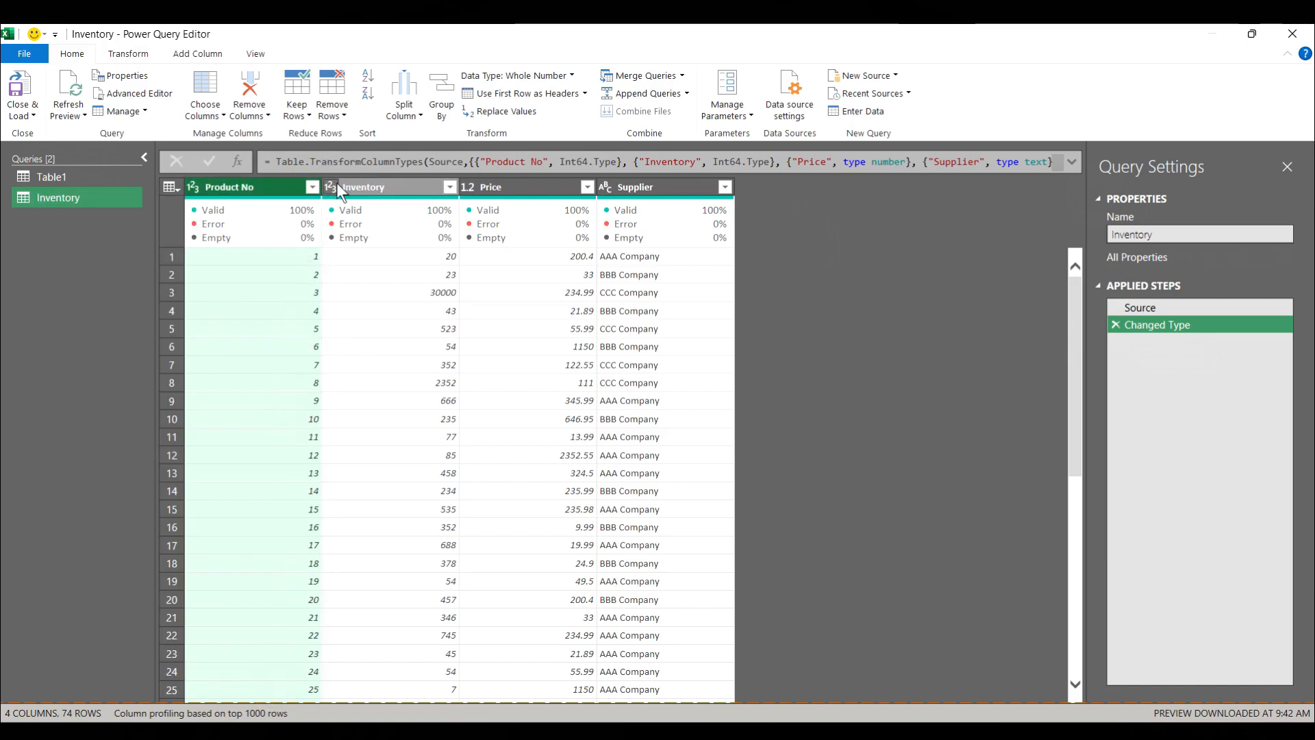
mouse_move(257, 216)
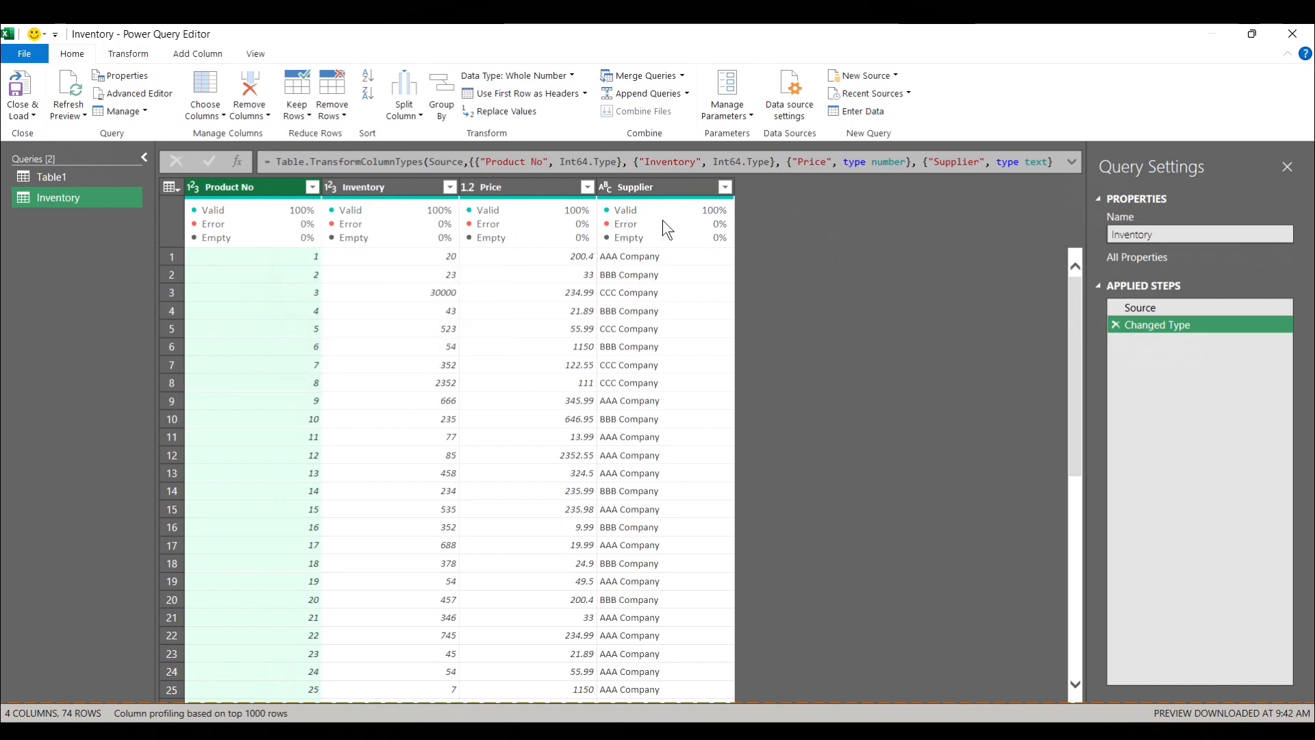
mouse_move(684, 216)
Step: Close and load the Inventory query as a table on a new worksheet, adding its data to the Data Model
left_click(16, 55)
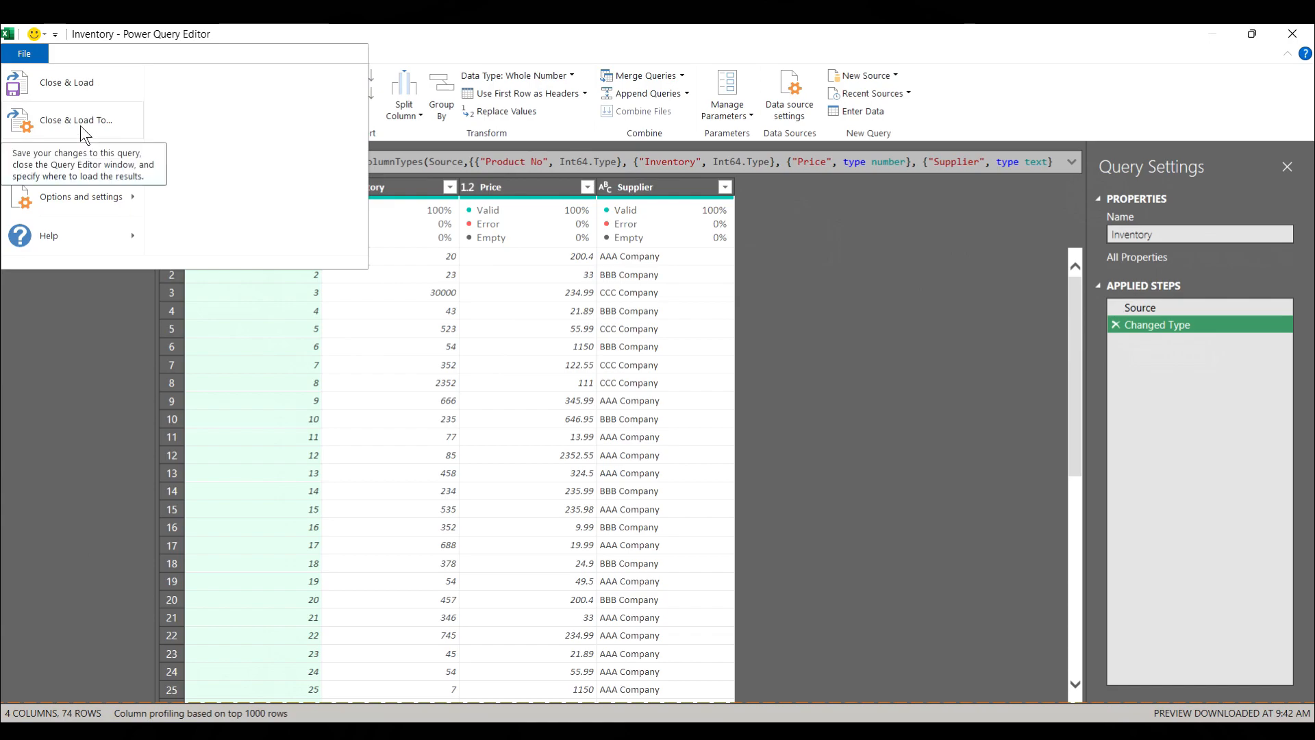
left_click(80, 126)
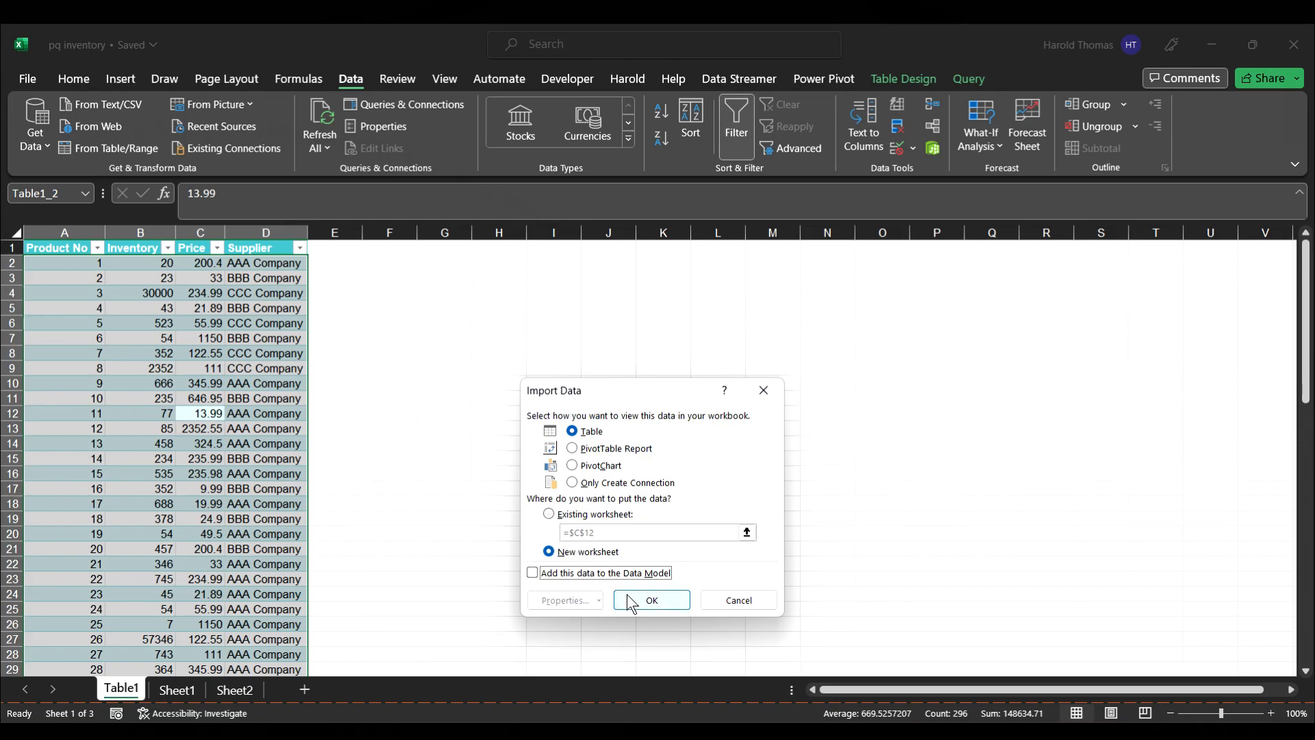
left_click(533, 574)
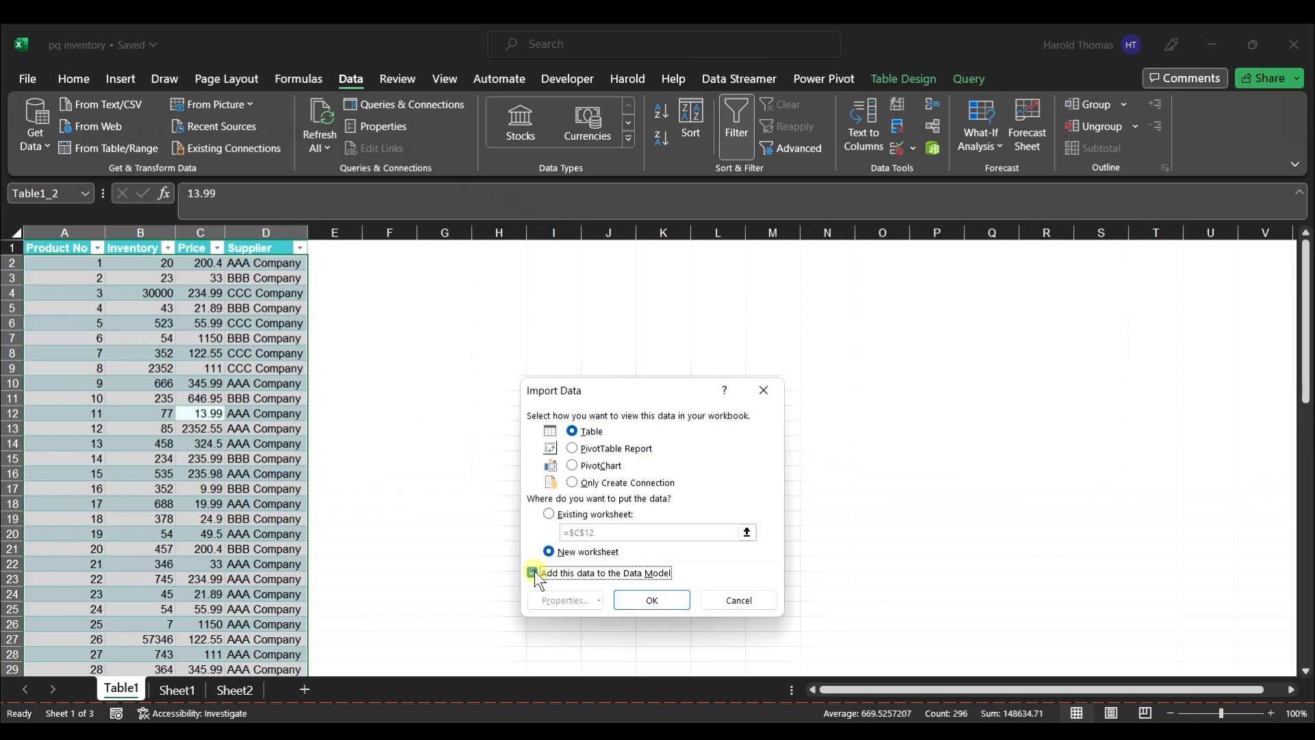
left_click(635, 602)
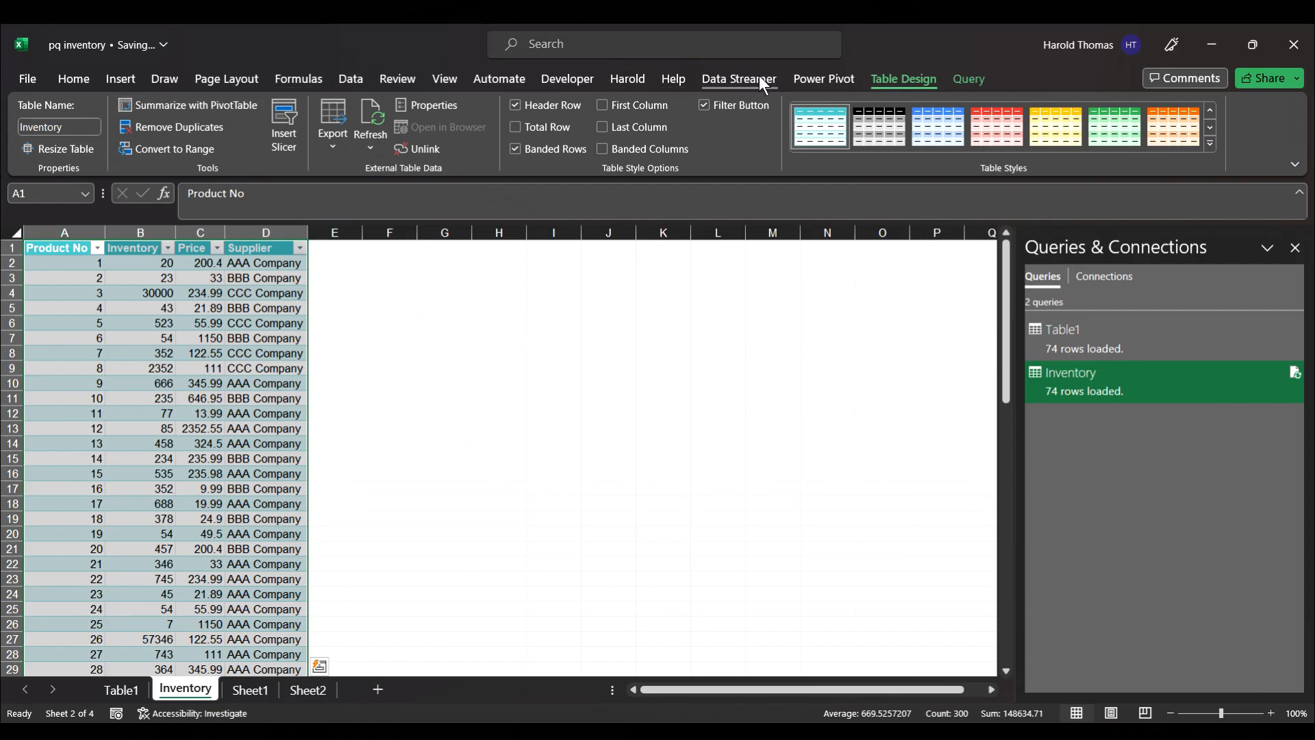
Step: Inspect the Inventory table in the Power Pivot data model as data and as a diagram, and close the model window
left_click(829, 78)
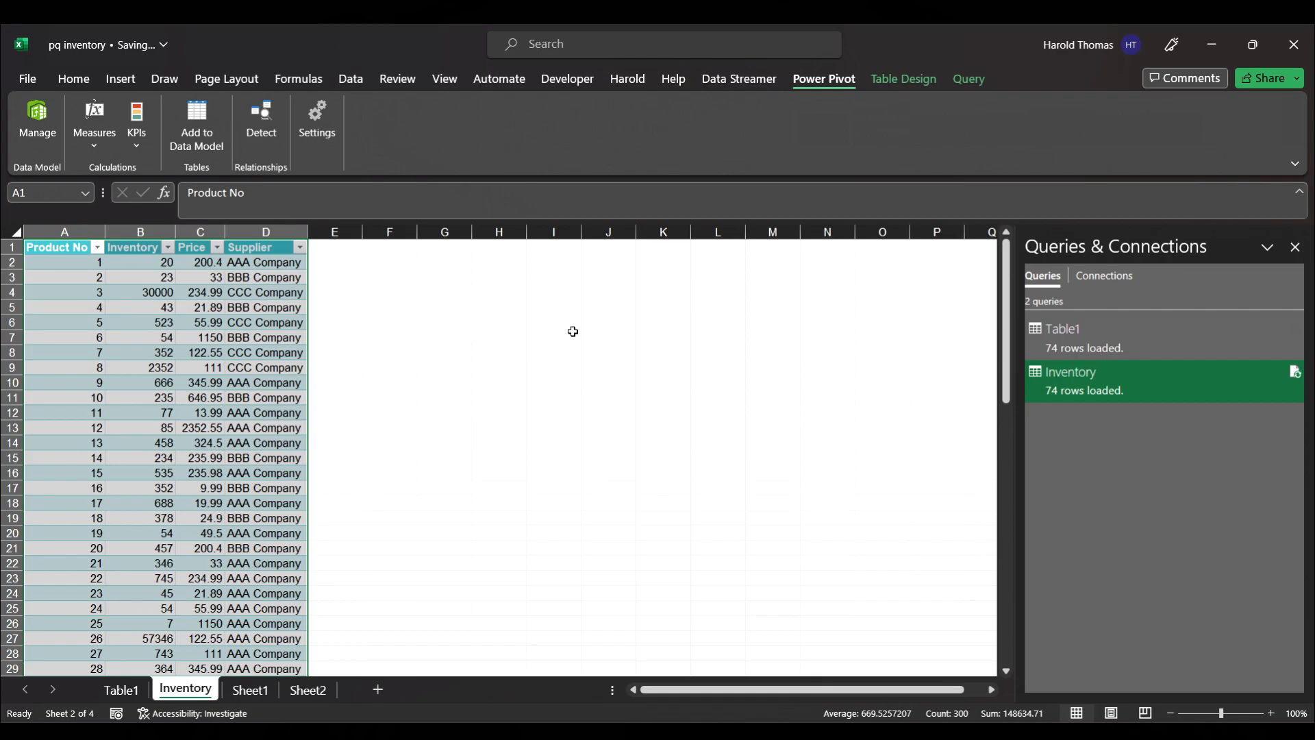
left_click(40, 134)
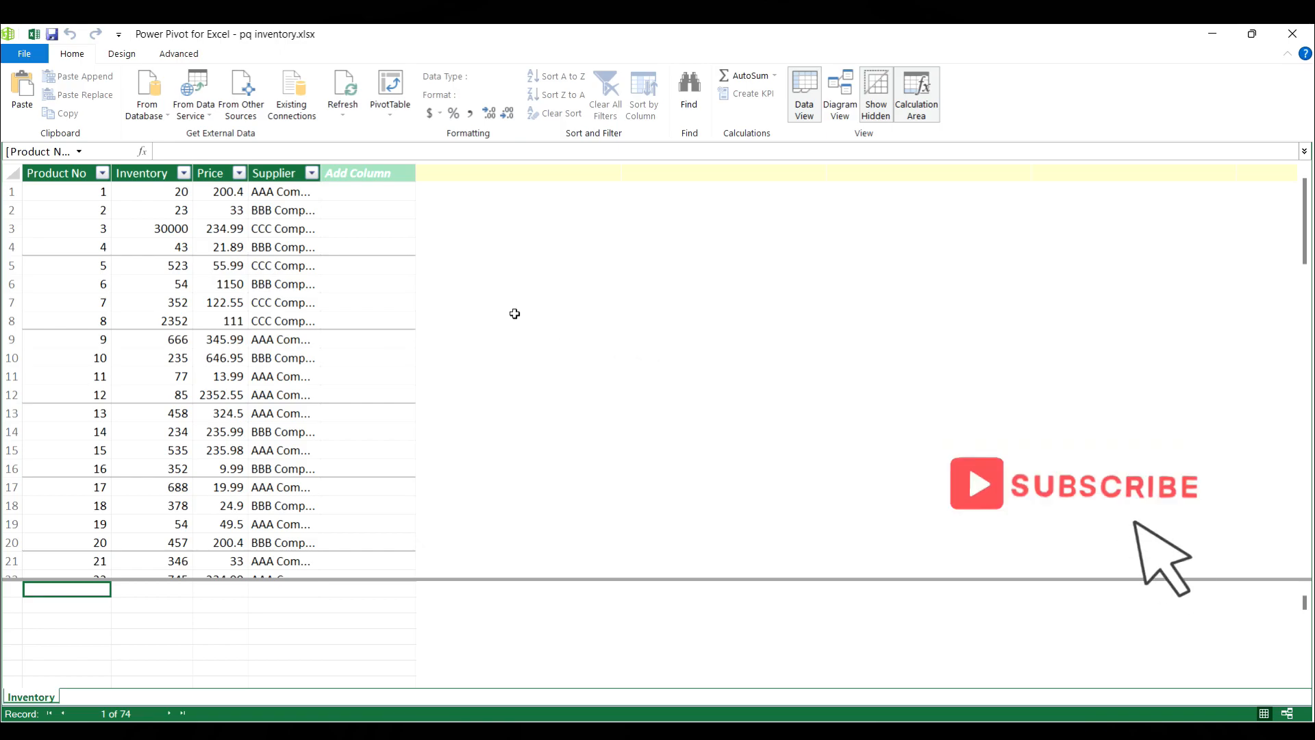
left_click(838, 96)
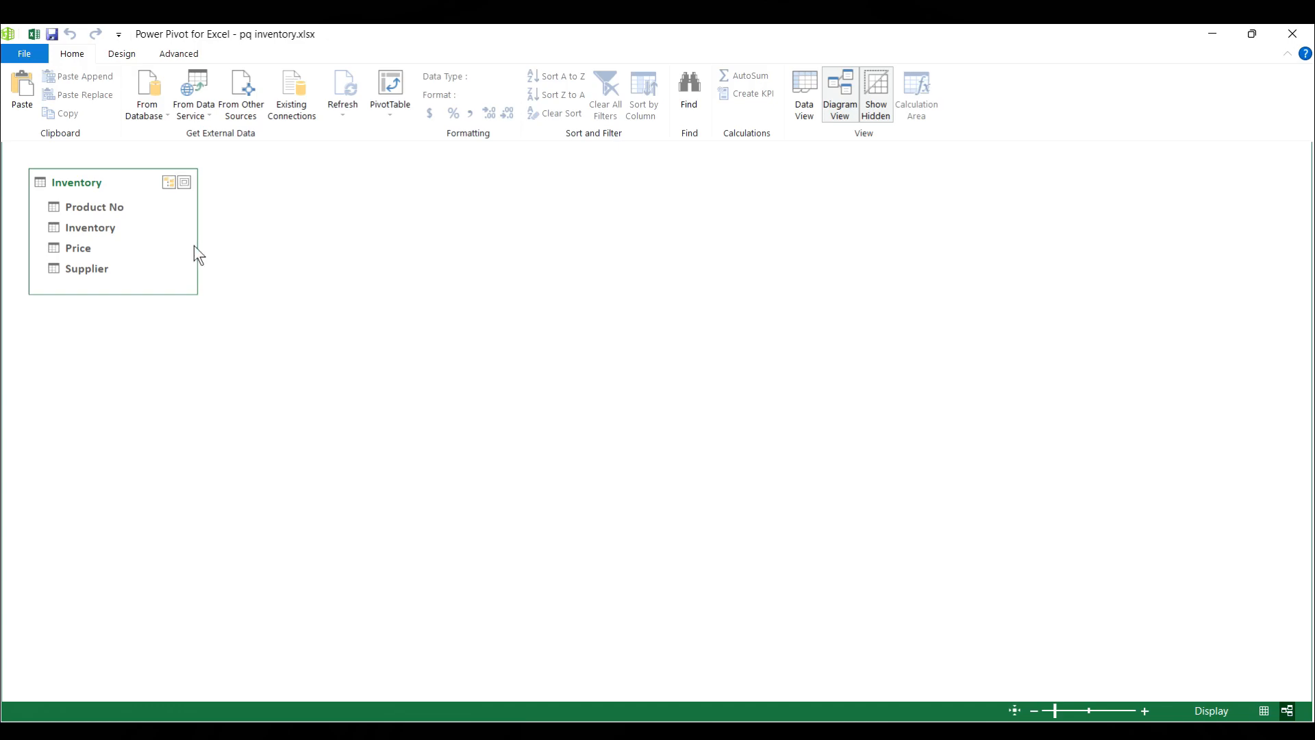
left_click(1292, 34)
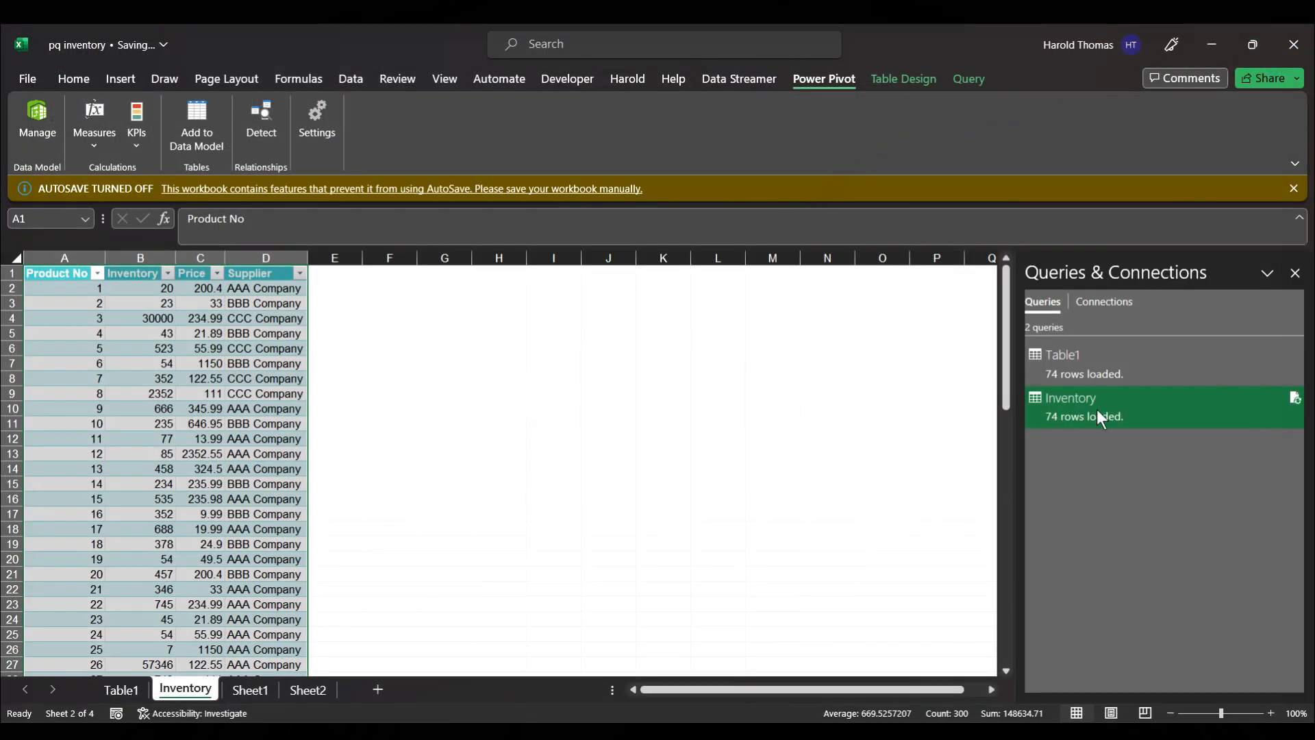
Step: Preview the Inventory query, reopen it in the Power Query Editor and open the Query Options
mouse_move(1085, 419)
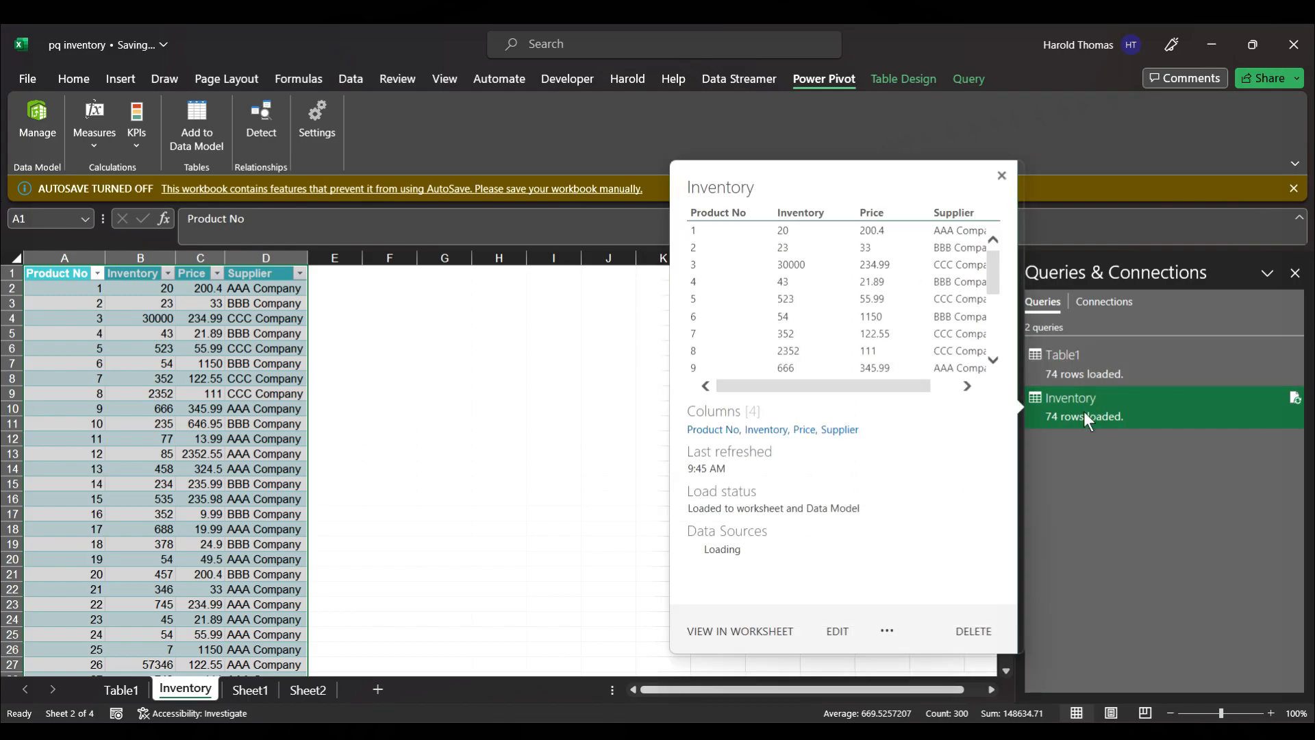
double_click(1084, 411)
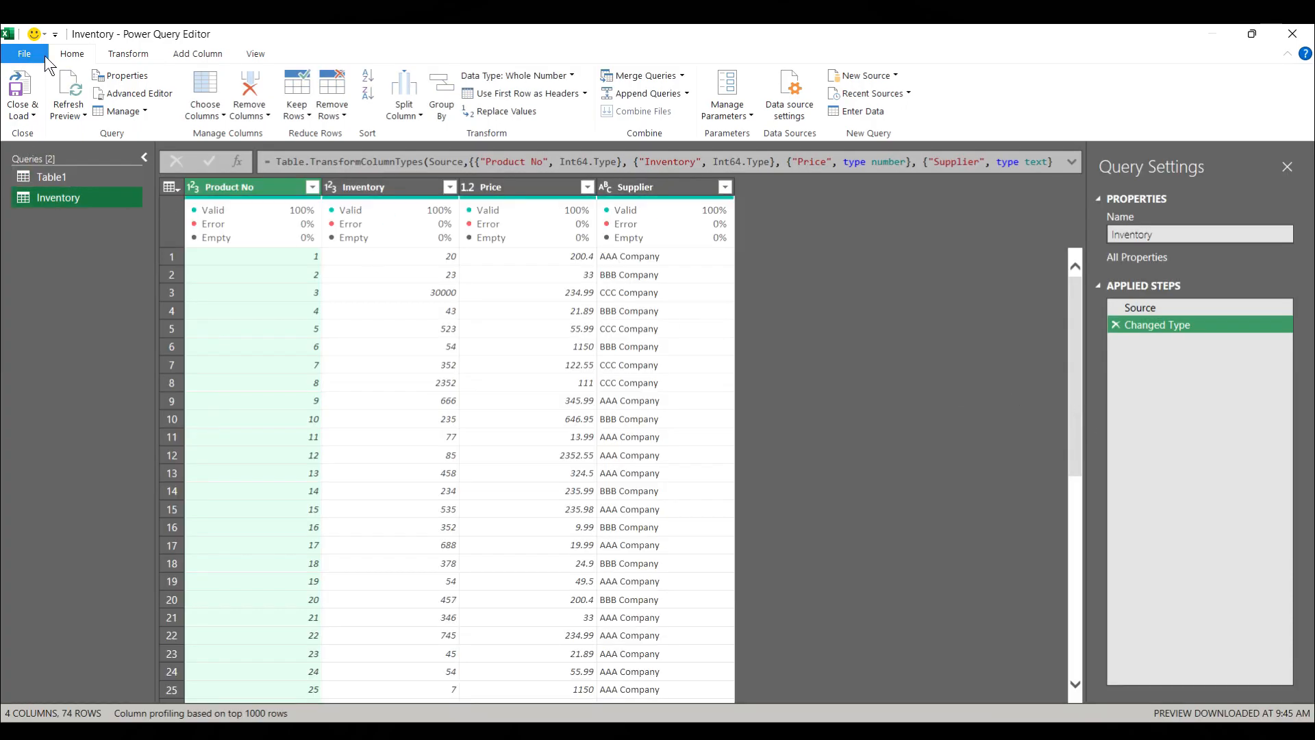
left_click(27, 53)
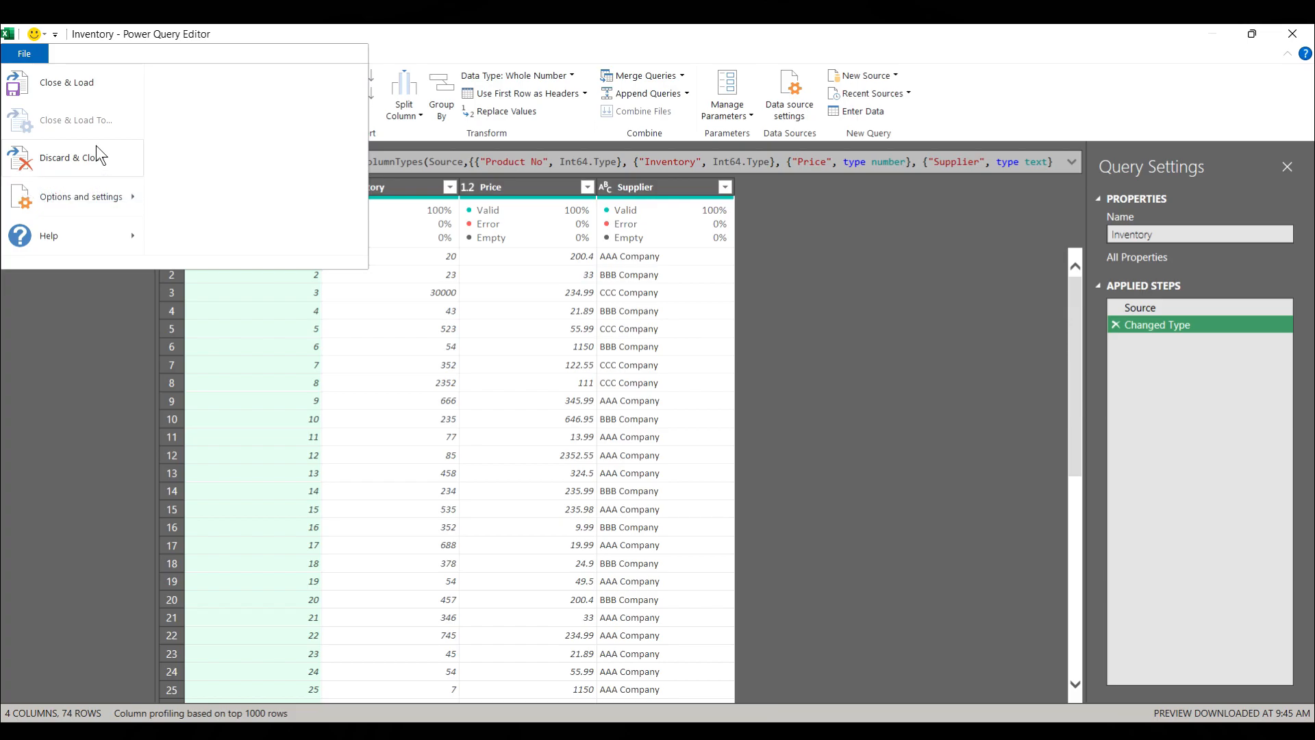
mouse_move(135, 197)
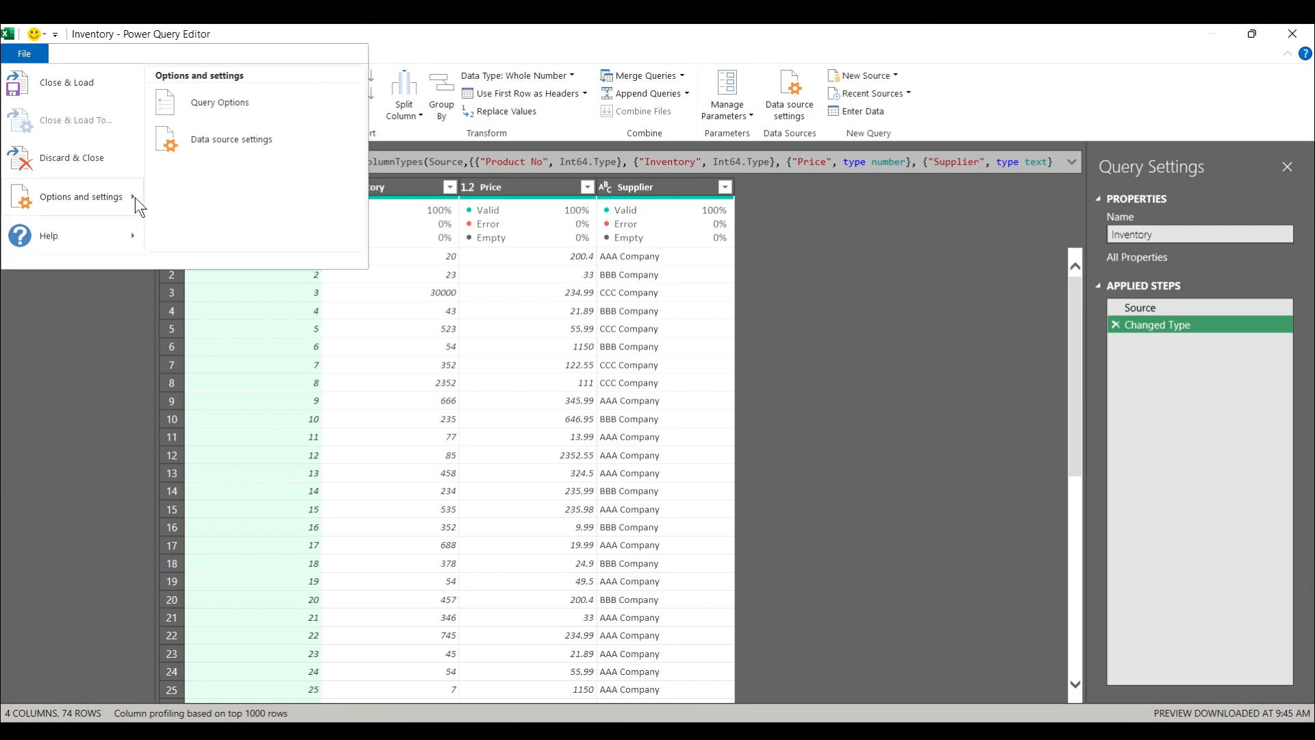
left_click(214, 96)
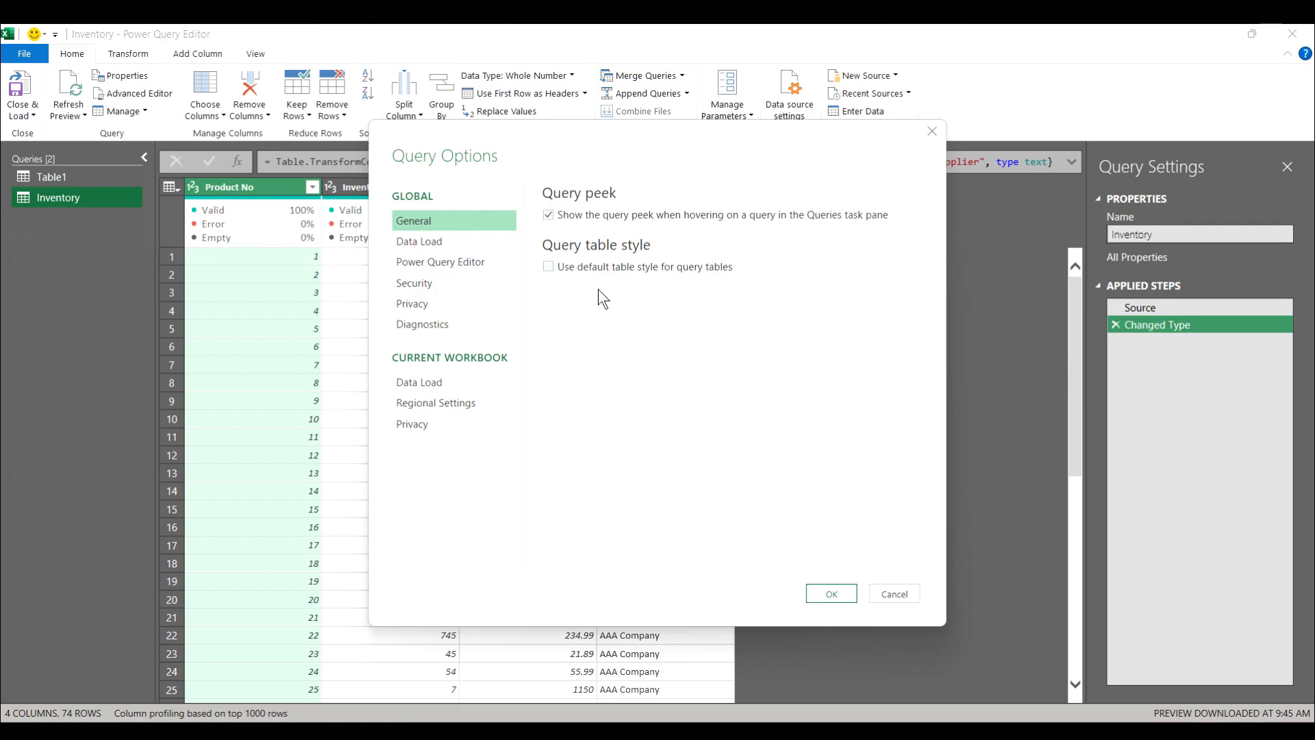
Step: Review the global Data Load and Power Query Editor options, including the explanations of their load, cache and Intellisense settings
left_click(409, 241)
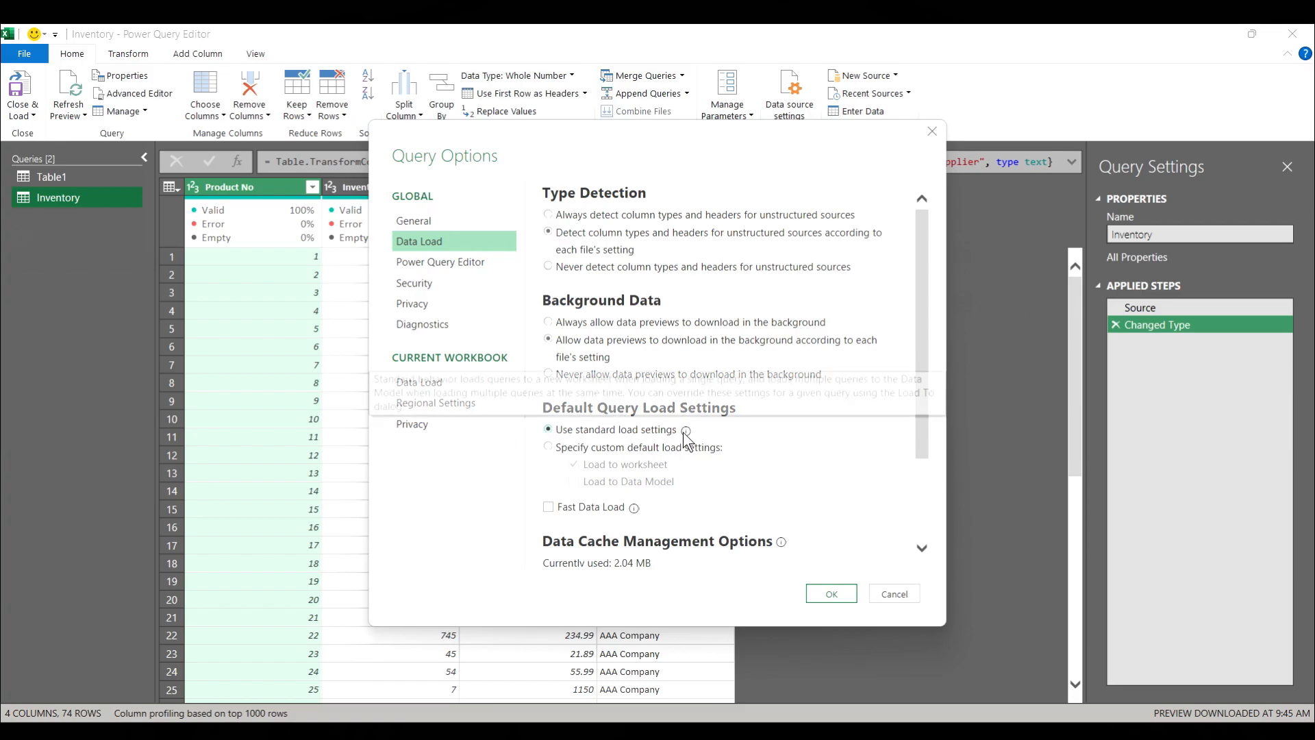
mouse_move(685, 432)
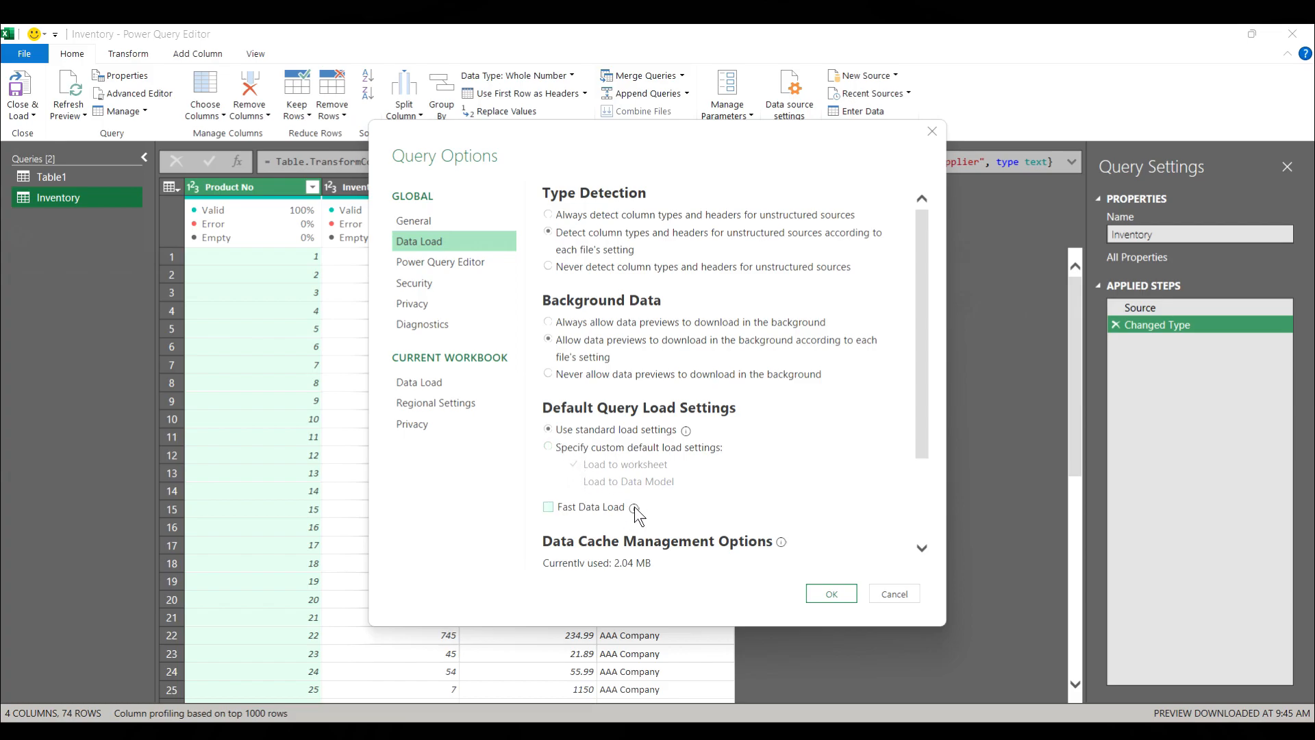
mouse_move(635, 507)
mouse_move(782, 541)
left_click(415, 263)
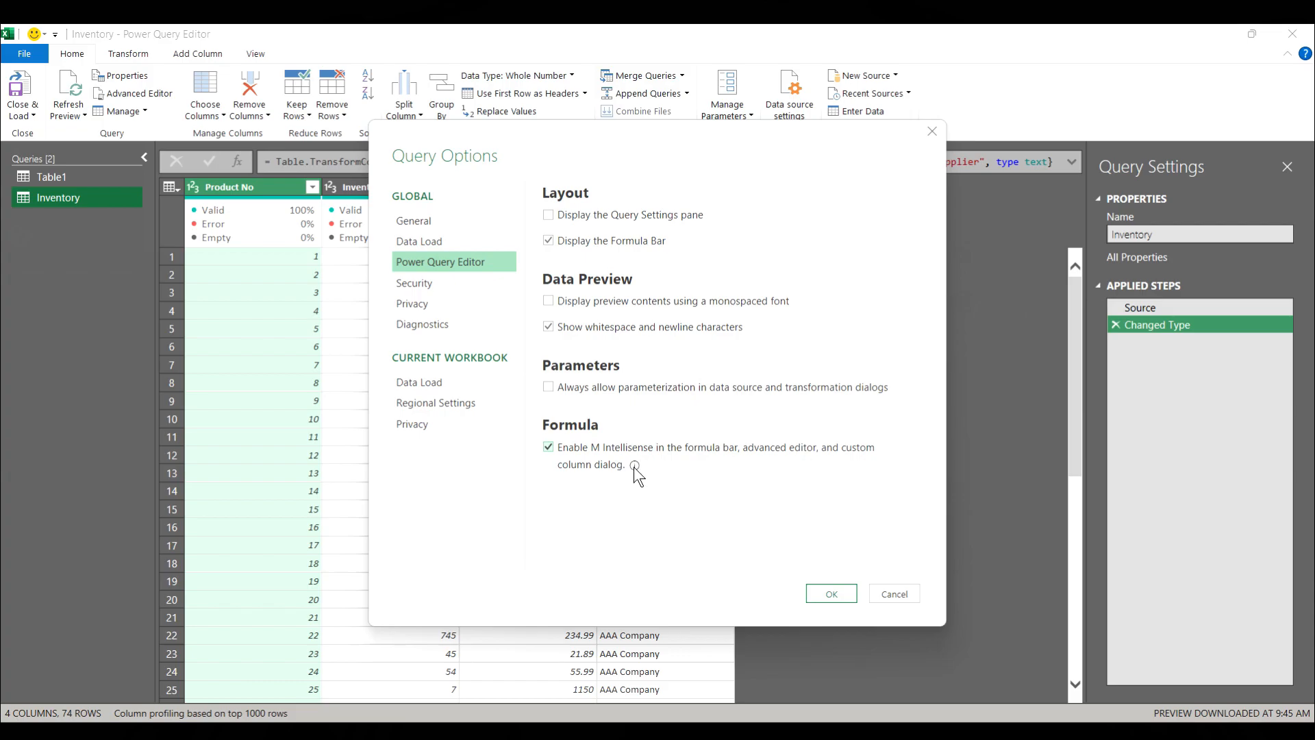
mouse_move(633, 466)
Step: Review the global Security options, including the explanations for certificate revocation, web preview warning level and approved ADFS authentication services
left_click(411, 283)
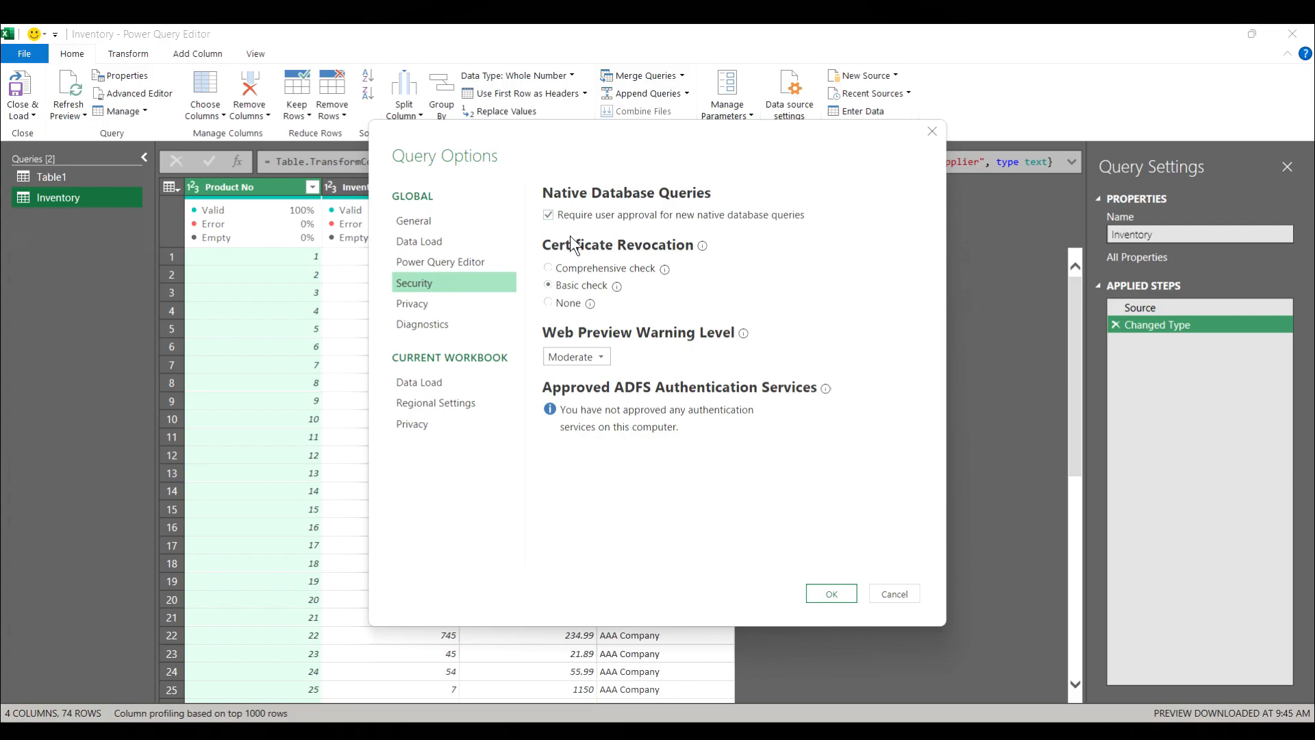
mouse_move(702, 246)
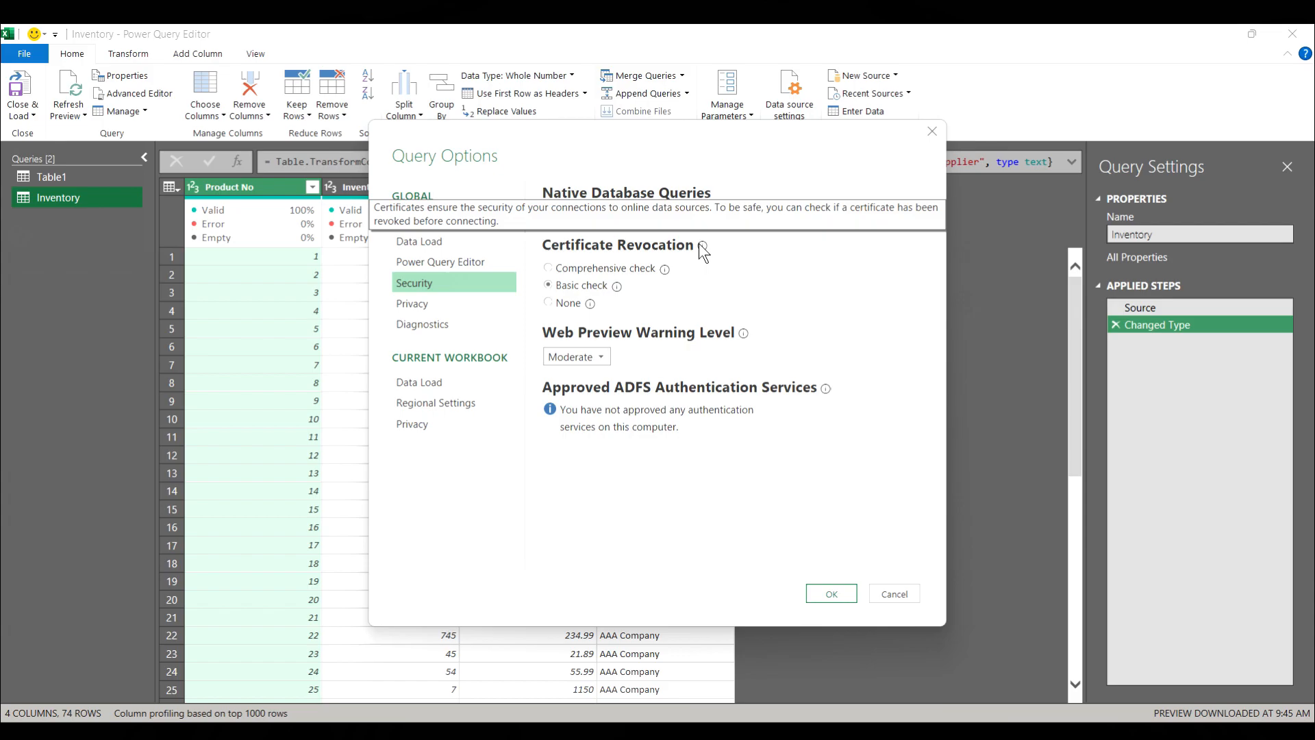
mouse_move(664, 269)
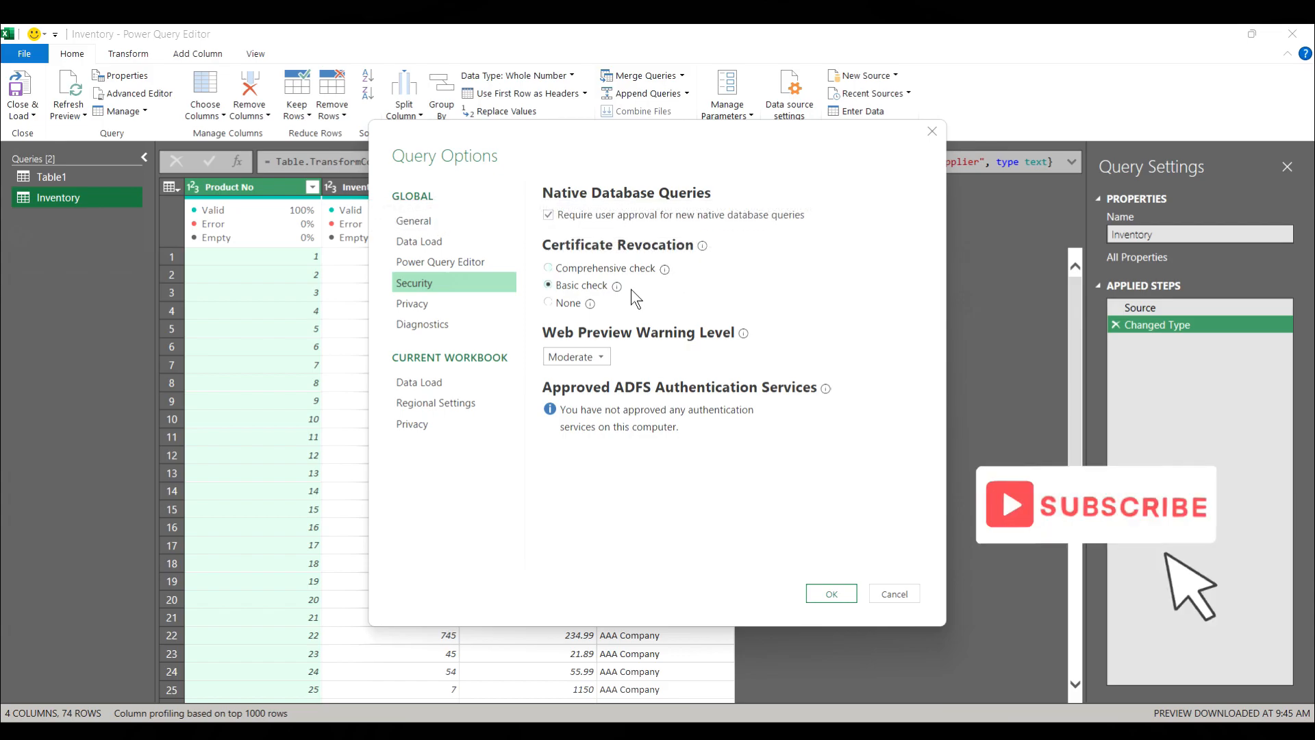
mouse_move(620, 284)
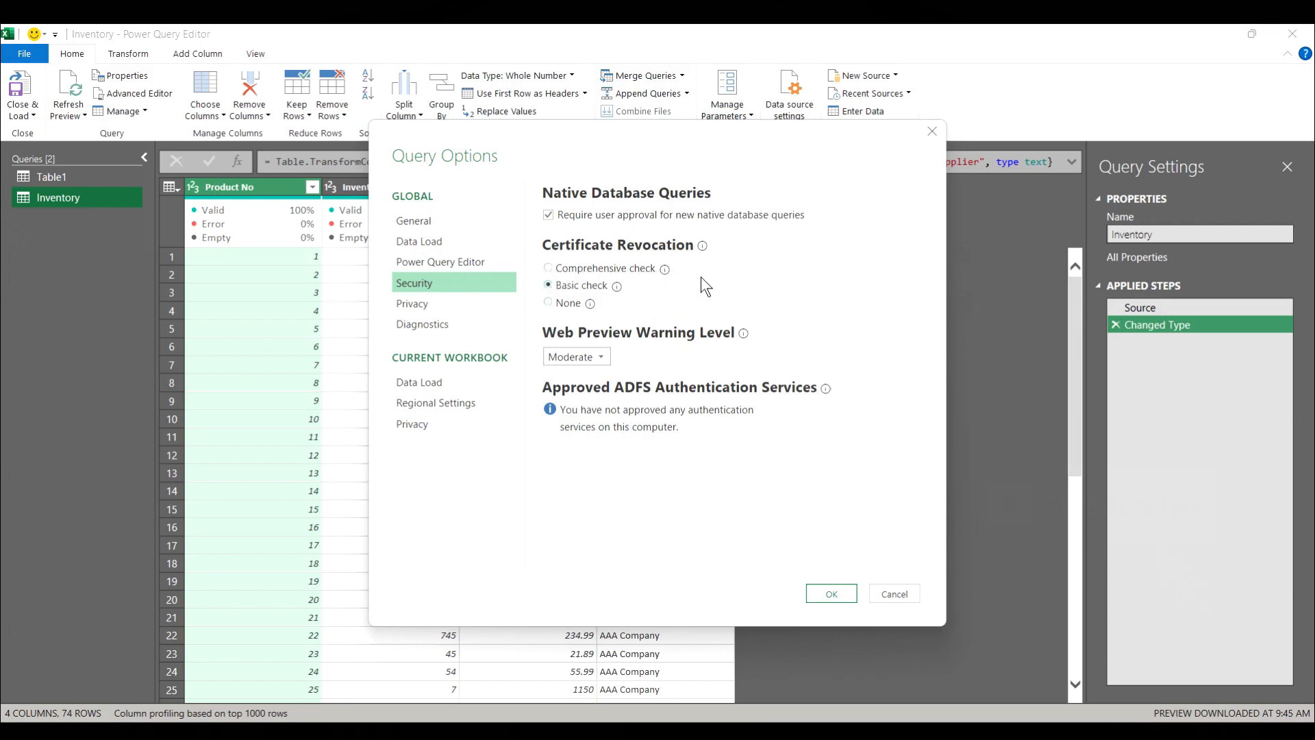
mouse_move(746, 333)
mouse_move(824, 389)
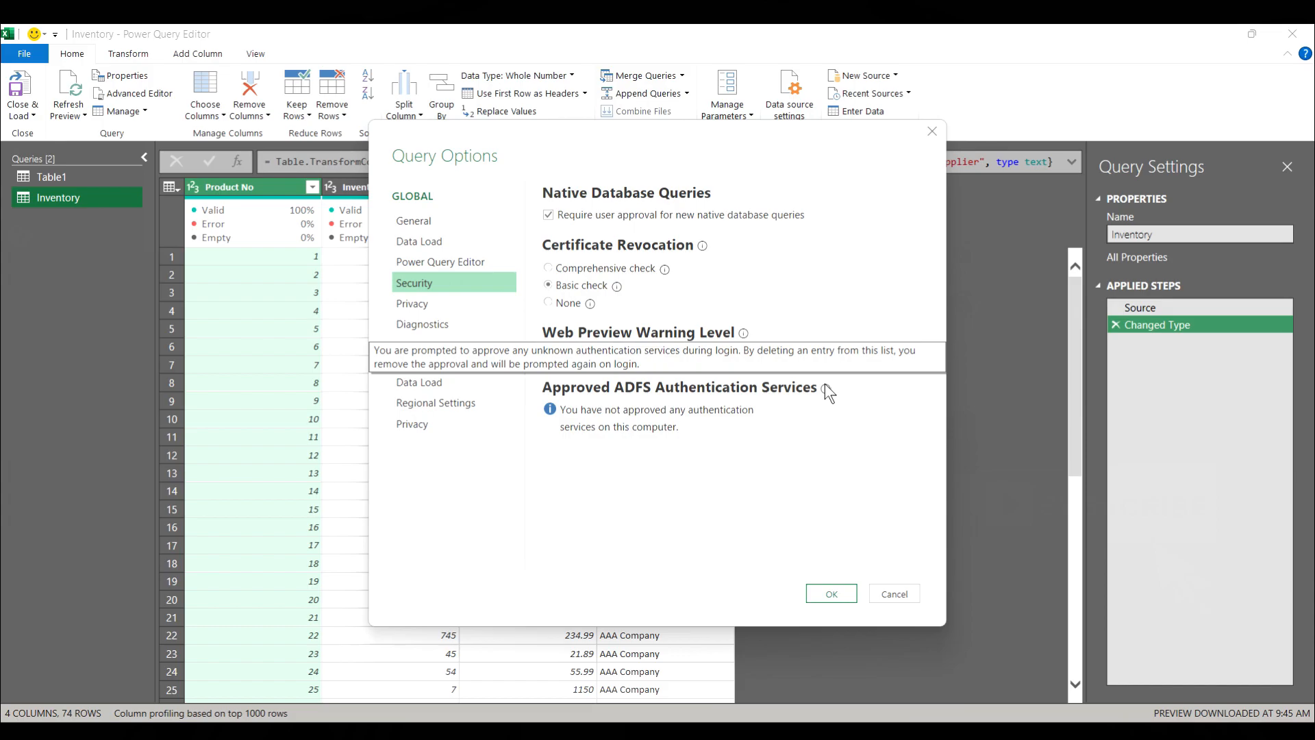
Step: Review the global Privacy options, including the explanation for ignoring Privacy Level settings, and the Diagnostics options
left_click(405, 305)
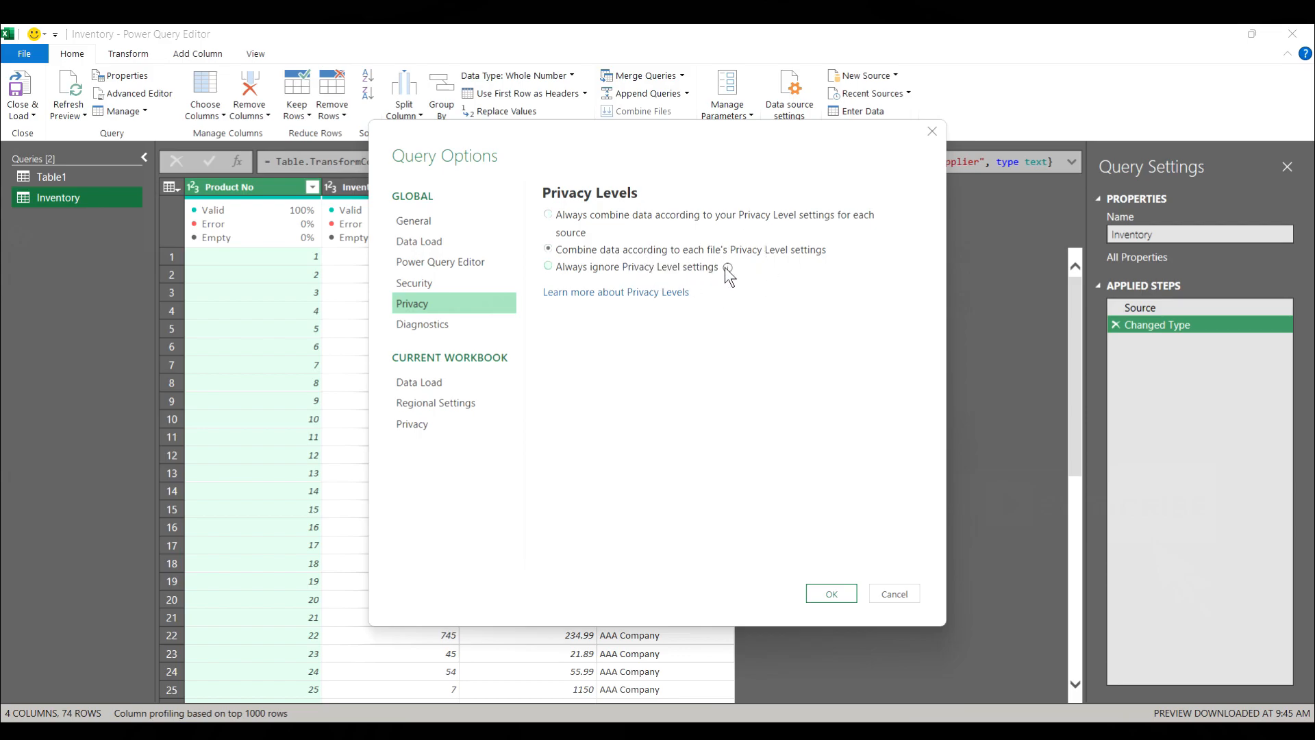
mouse_move(727, 269)
left_click(455, 327)
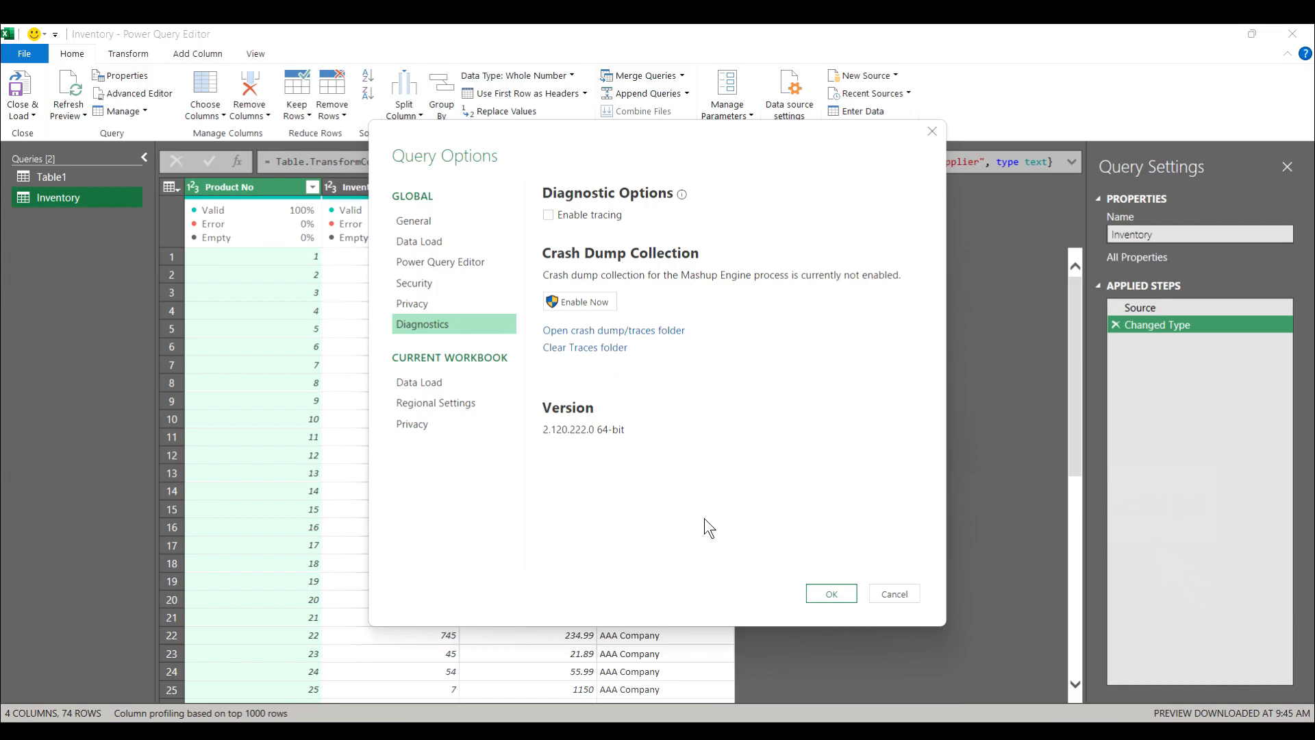
Step: Review the current workbook's Data Load options, including the explanations of the two Data Model relationship settings
left_click(457, 364)
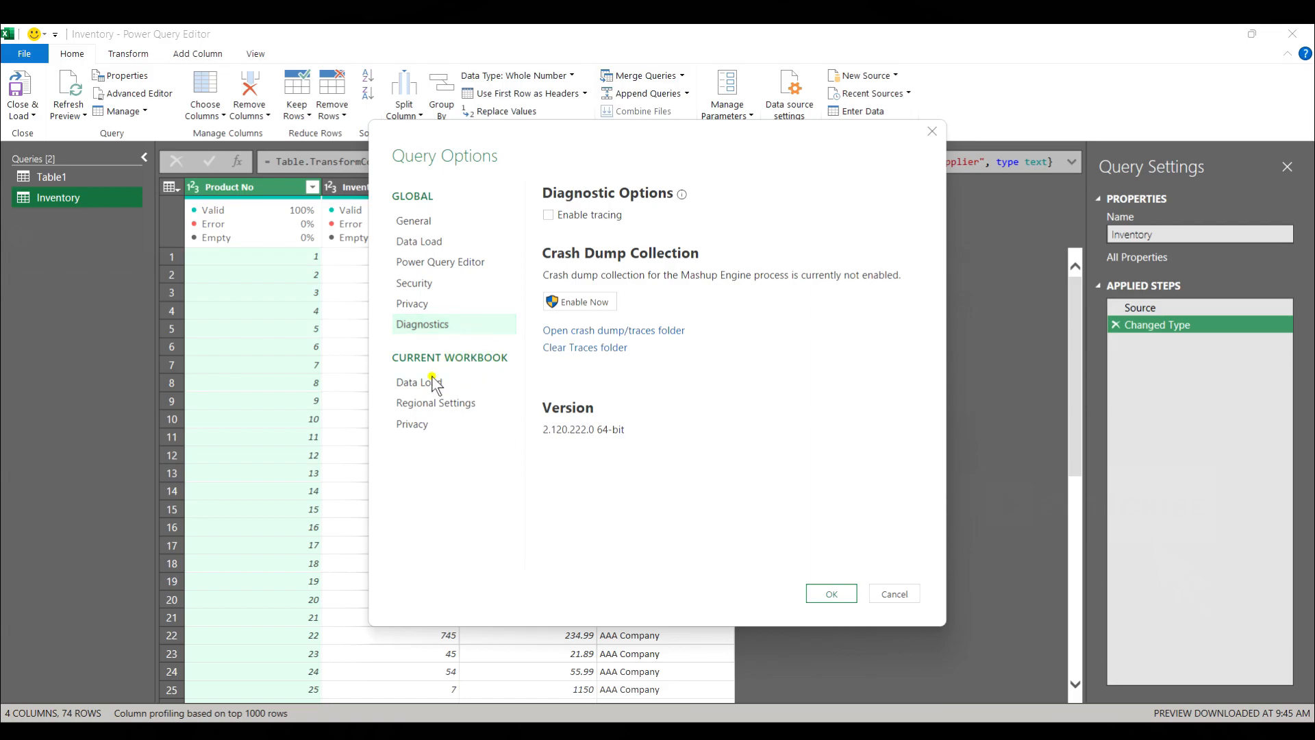
left_click(433, 382)
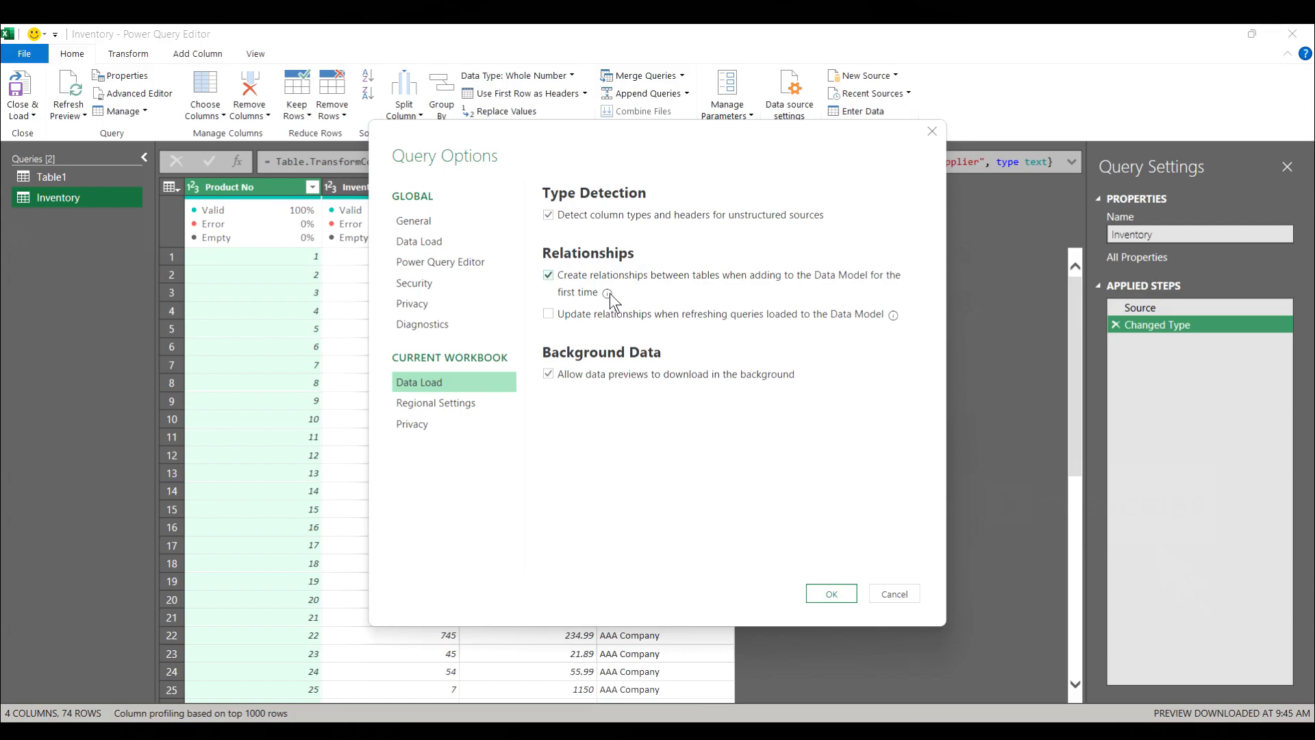
mouse_move(609, 294)
mouse_move(894, 316)
Step: Review the current workbook's Regional Settings with the locale explanation and its Privacy options, and close Query Options without saving changes
left_click(465, 406)
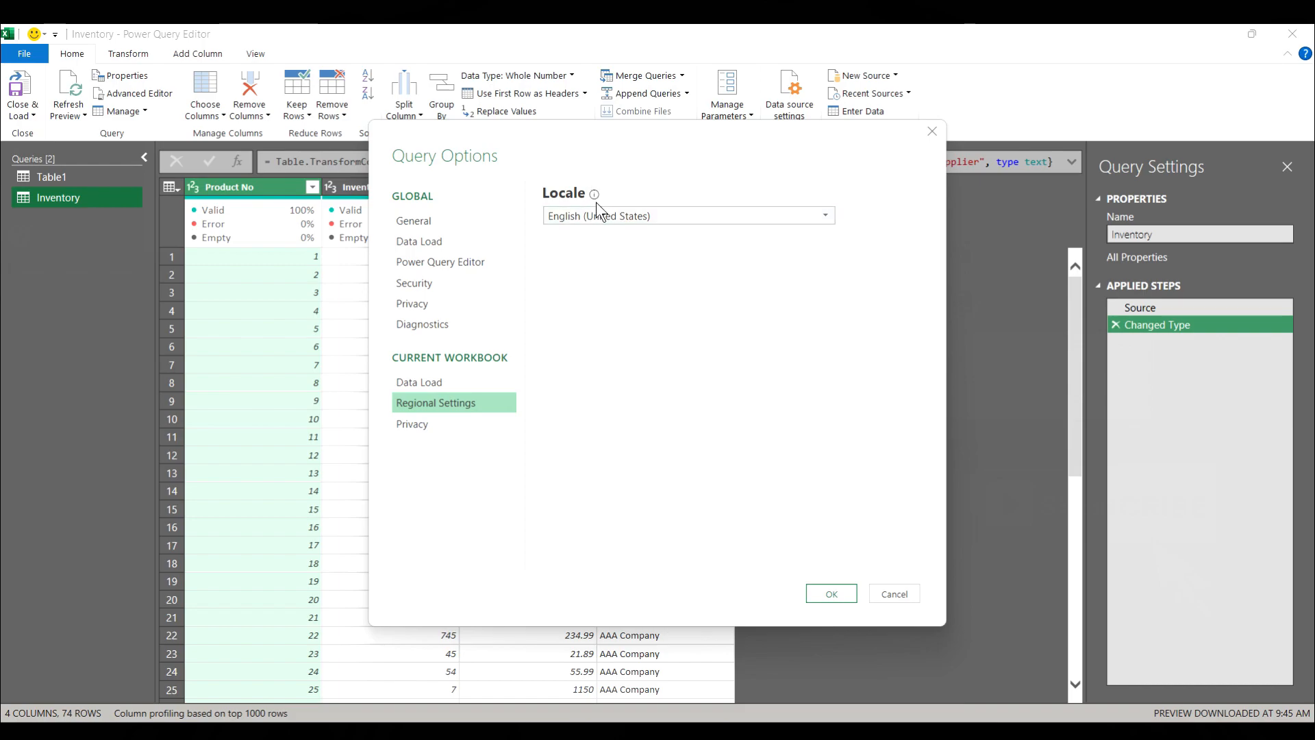
mouse_move(594, 195)
left_click(411, 421)
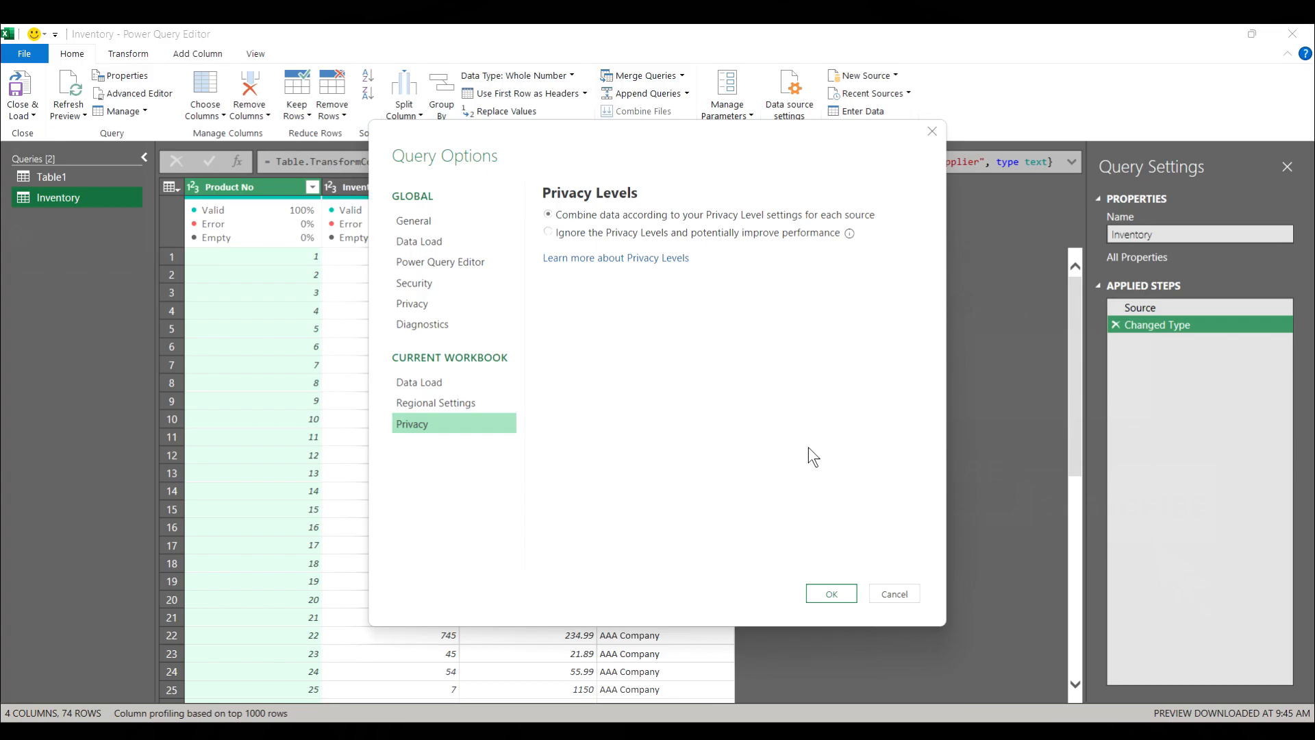
left_click(894, 594)
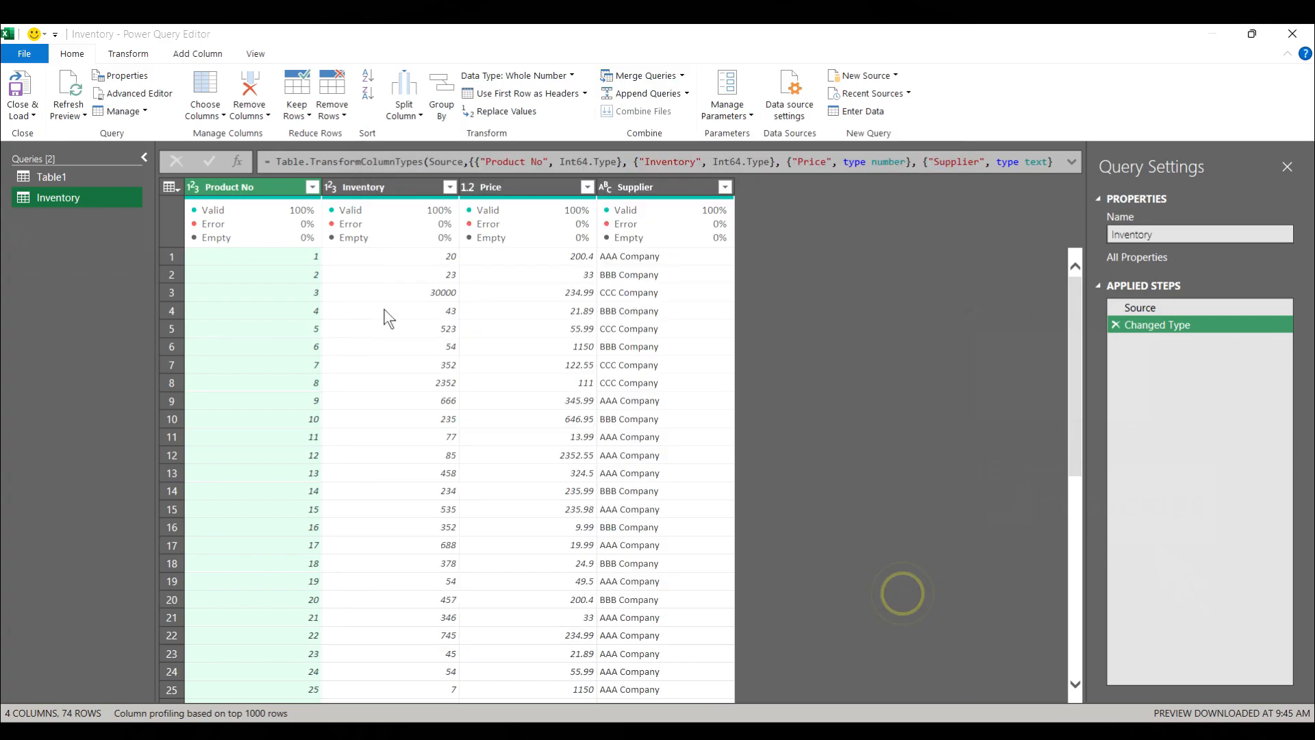